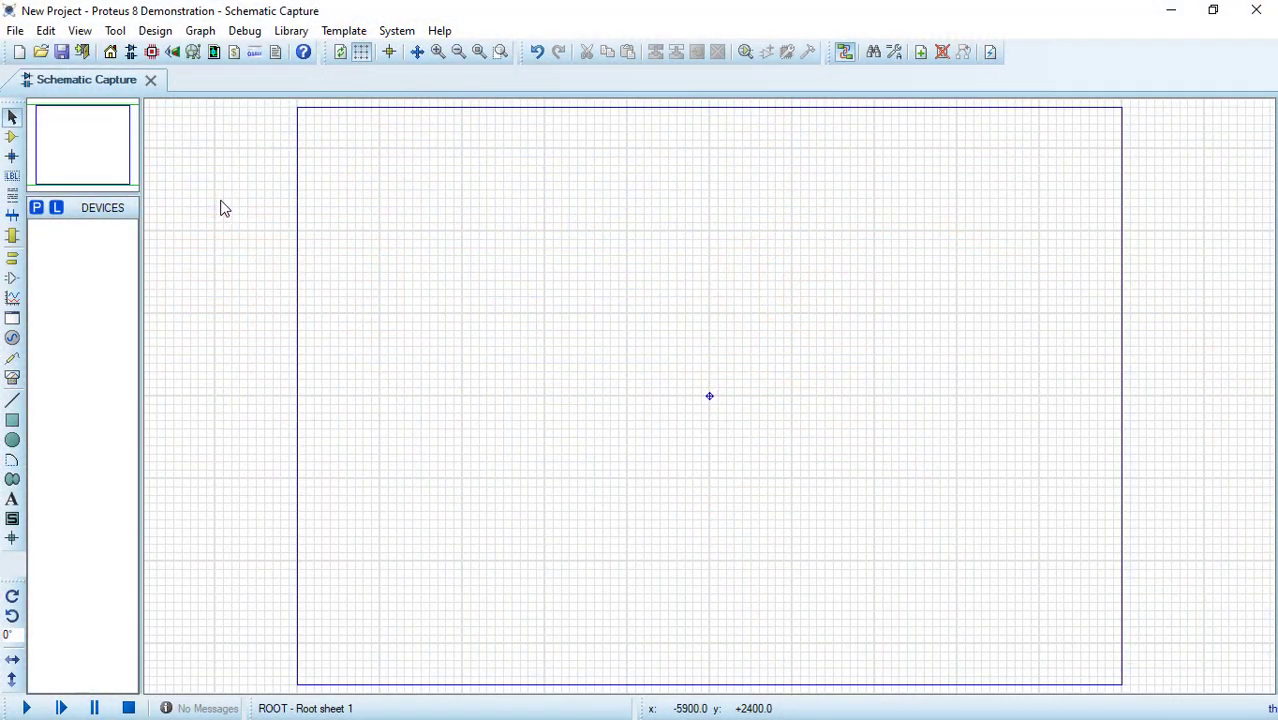
# Step: In component mode, open Pick Devices and add the 741 op-amp
pyautogui.click(12, 136)
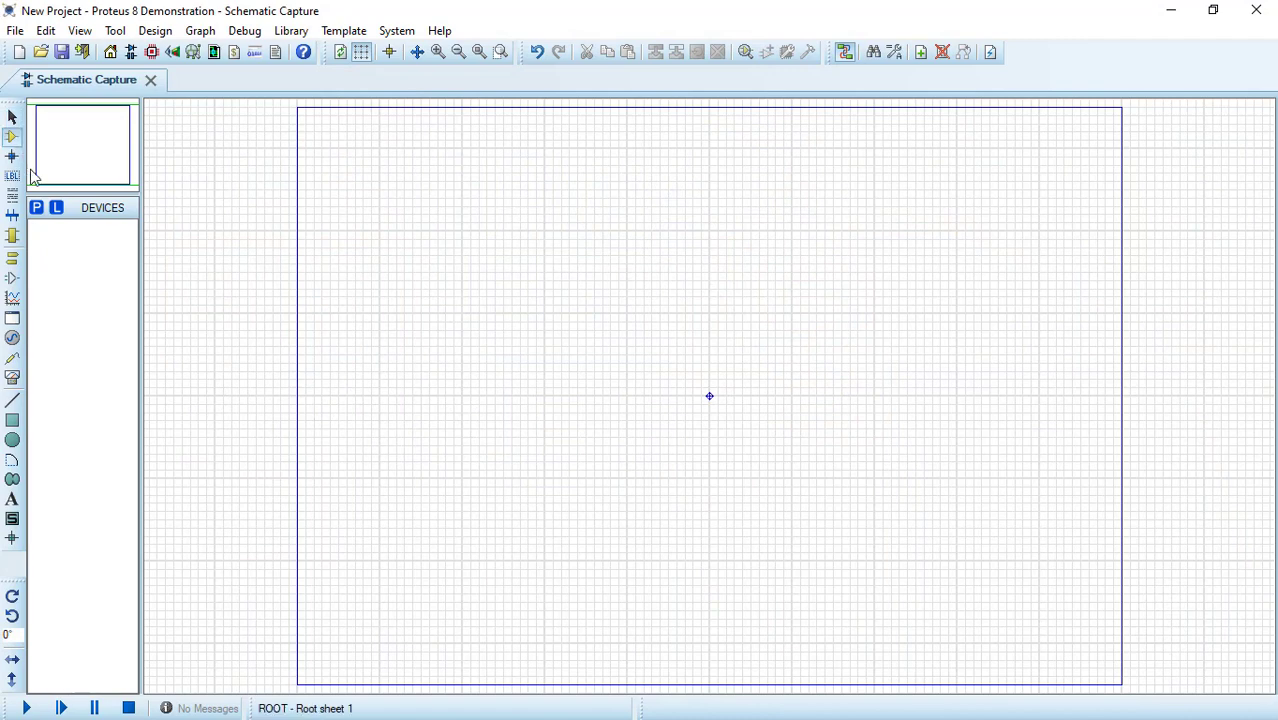
pyautogui.click(36, 207)
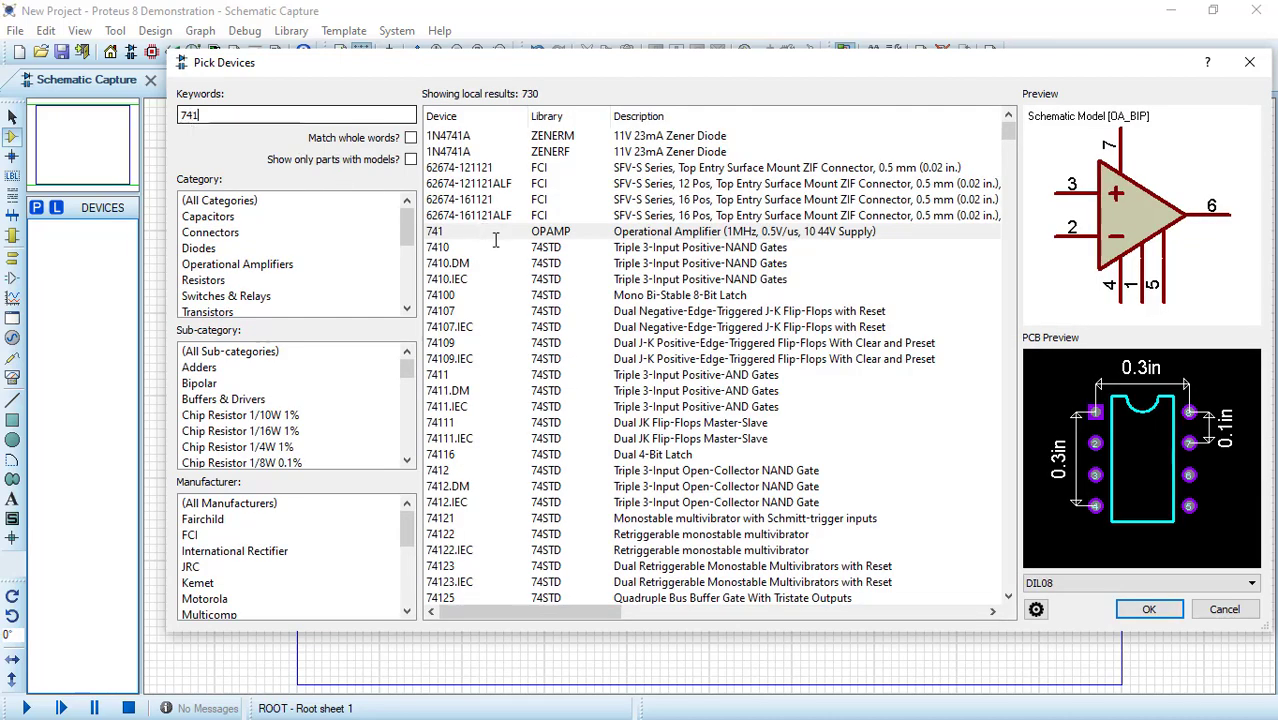
pyautogui.doubleClick(553, 231)
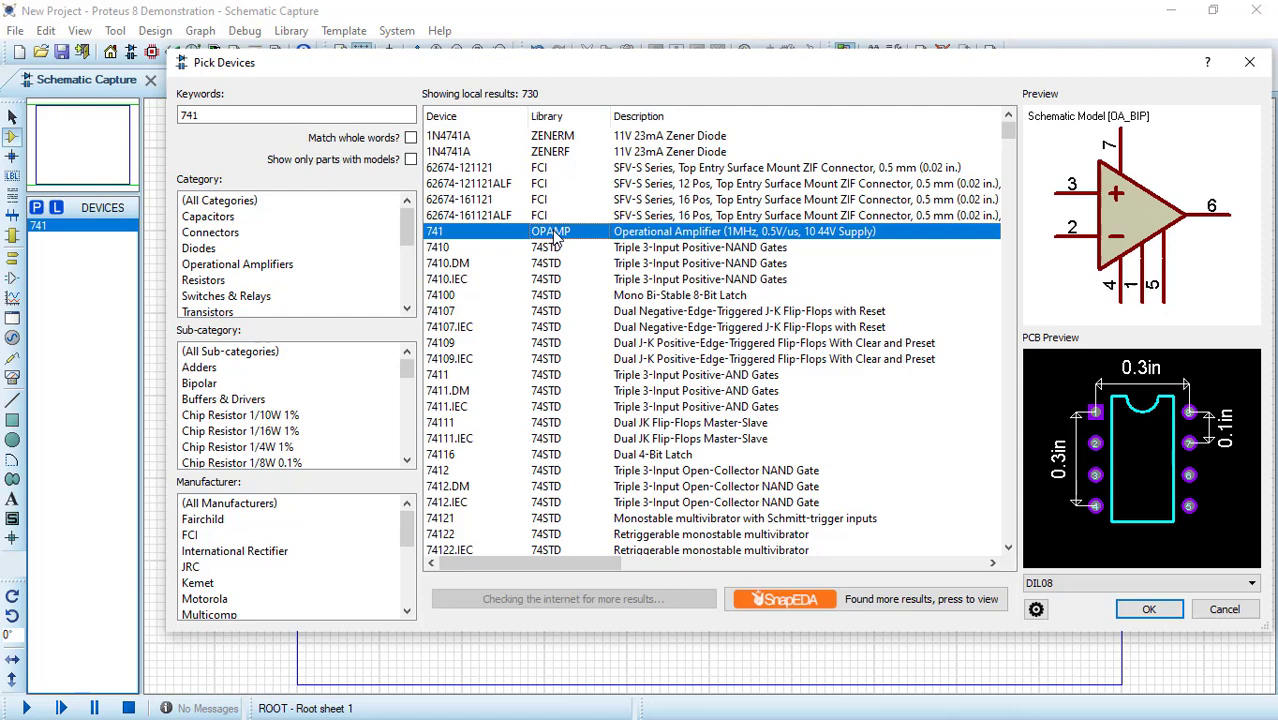
# Step: Search again and add TORCH_LDR, the generic RES resistor and POT-HG
pyautogui.click(162, 114)
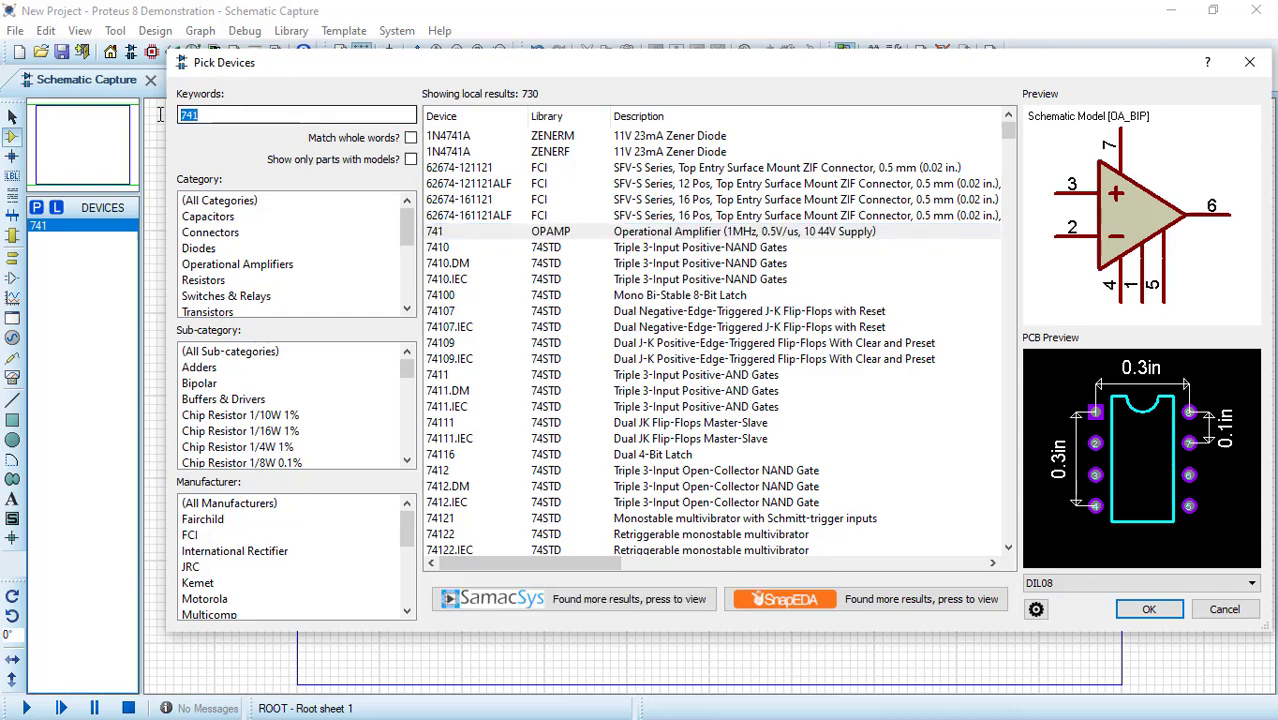
pyautogui.press('BackSpace')
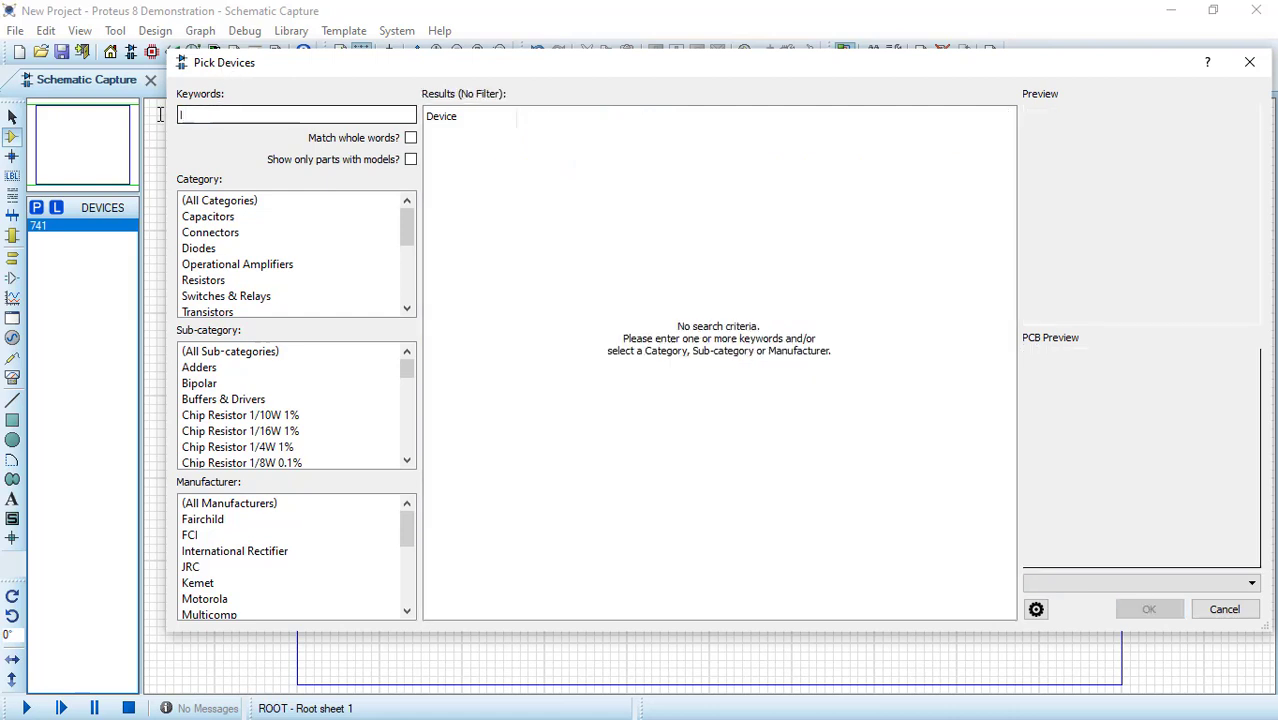
pyautogui.write('ldr')
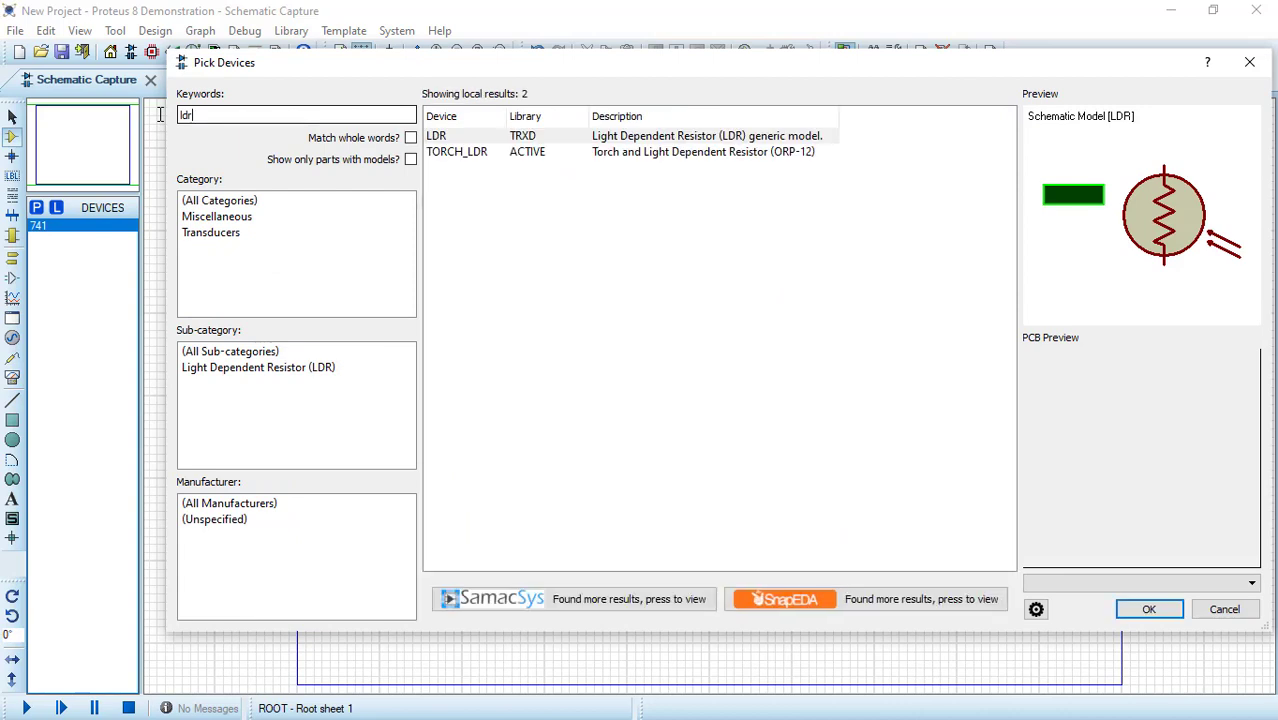
pyautogui.doubleClick(465, 155)
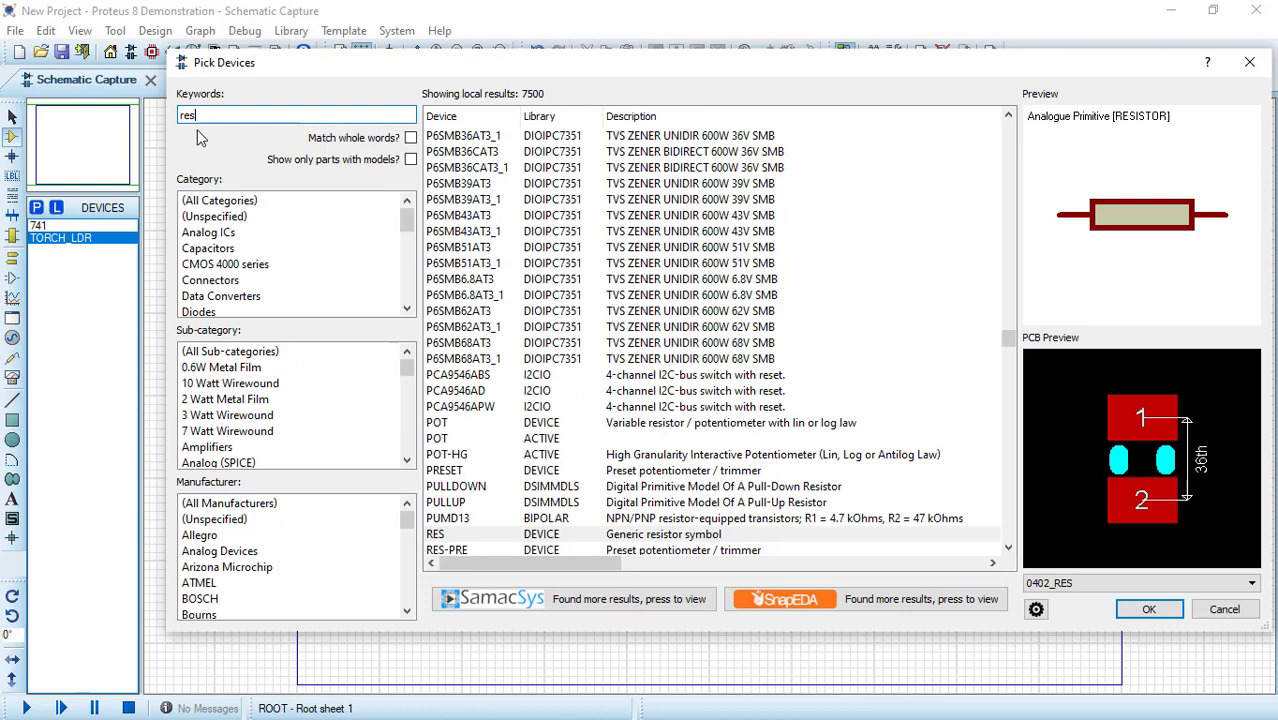
pyautogui.moveTo(462, 548)
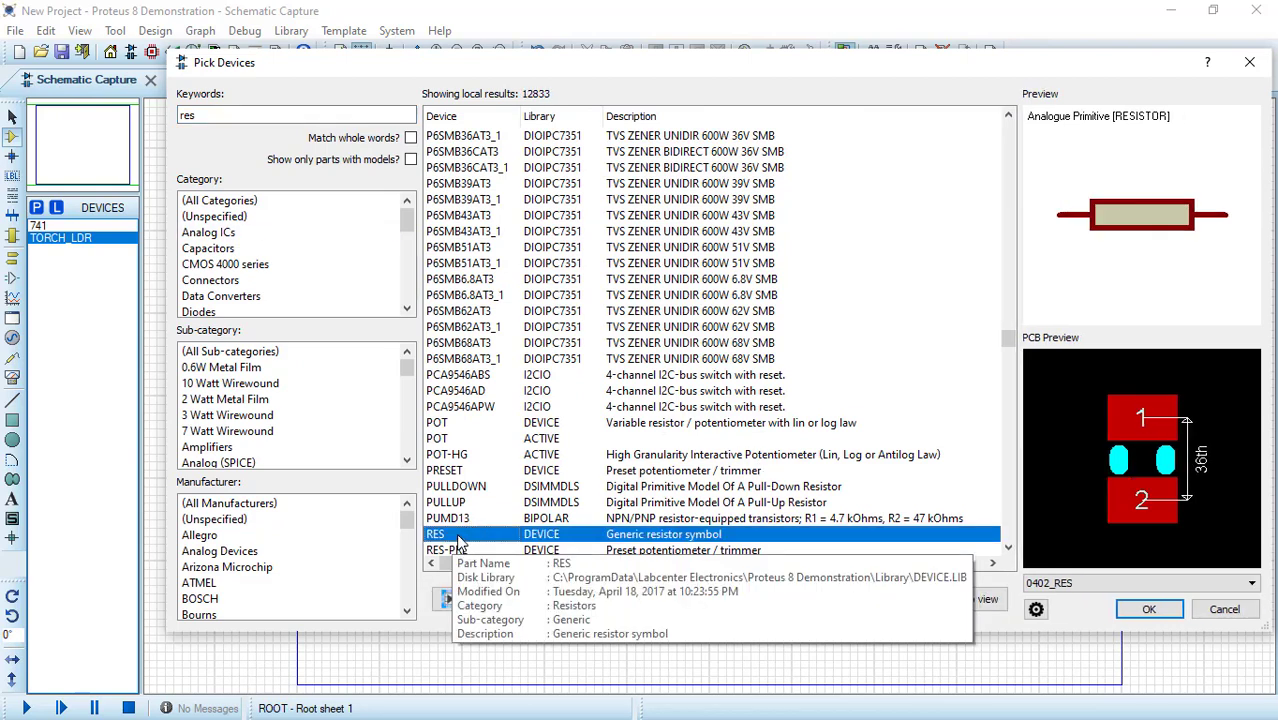
pyautogui.doubleClick(459, 541)
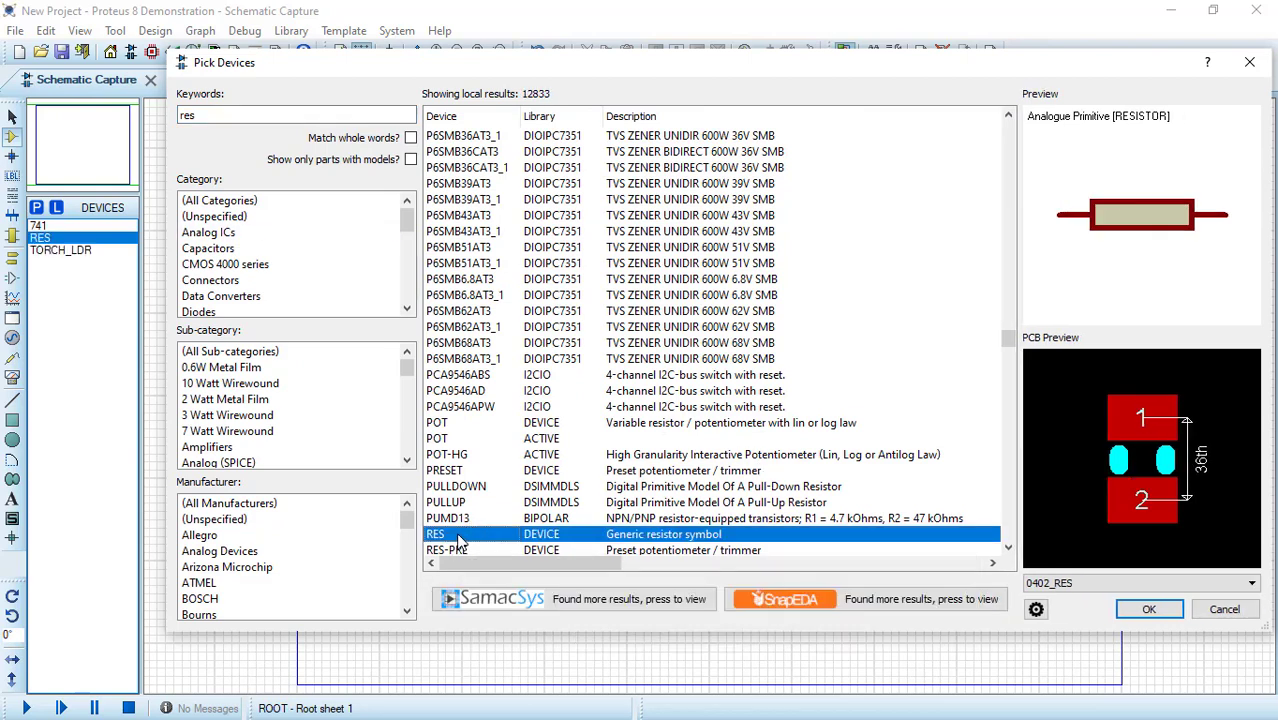
pyautogui.doubleClick(455, 454)
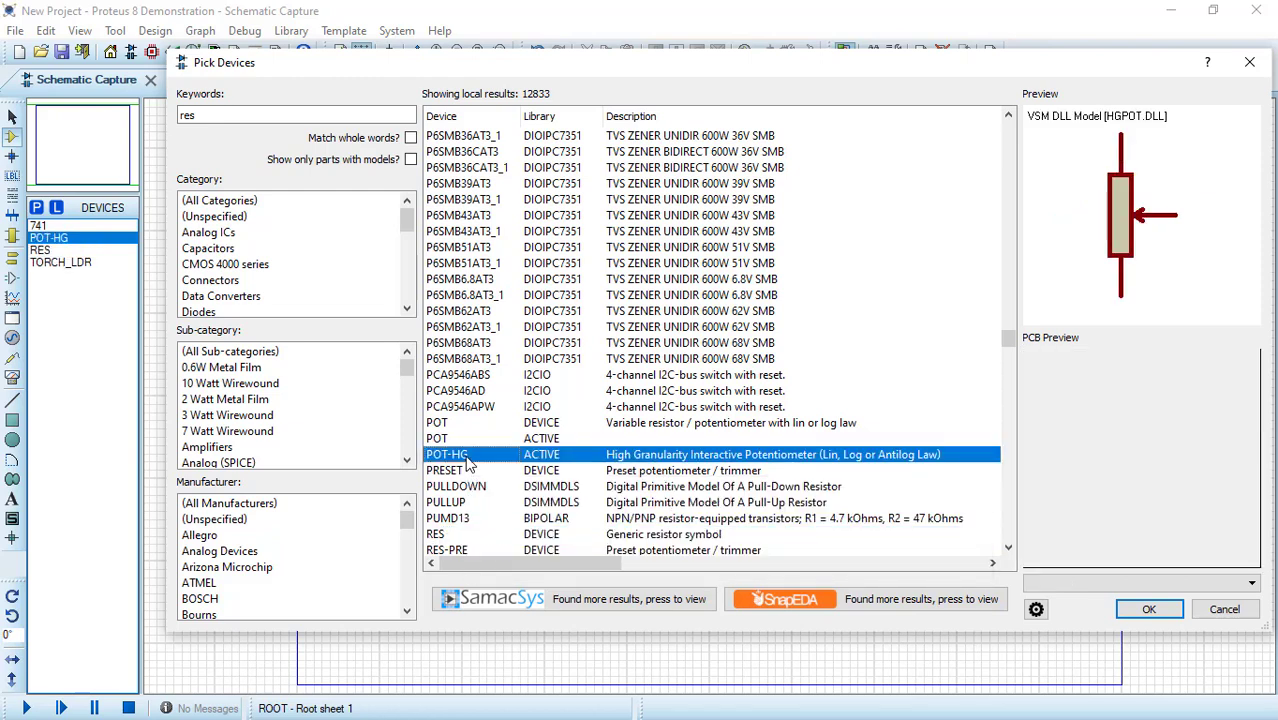
# Step: Search 'led' and add LED-GREEN to the parts list
pyautogui.doubleClick(190, 115)
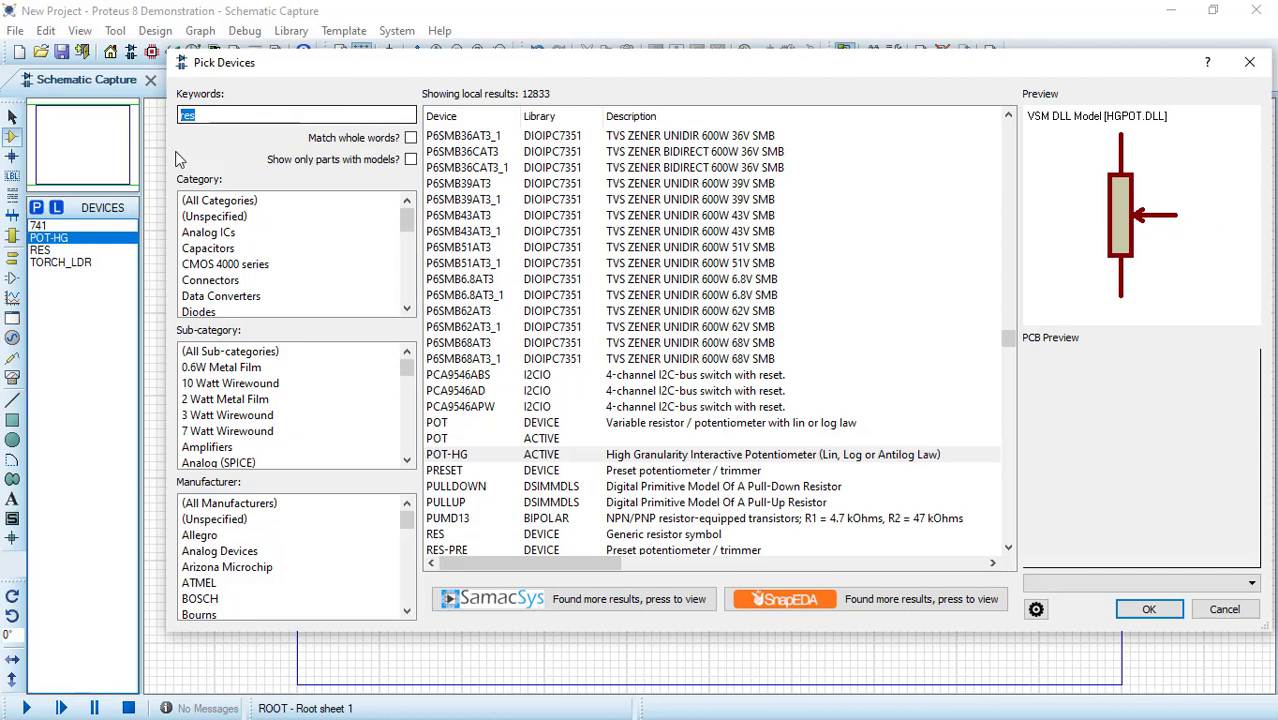
pyautogui.press('BackSpace')
pyautogui.write('led')
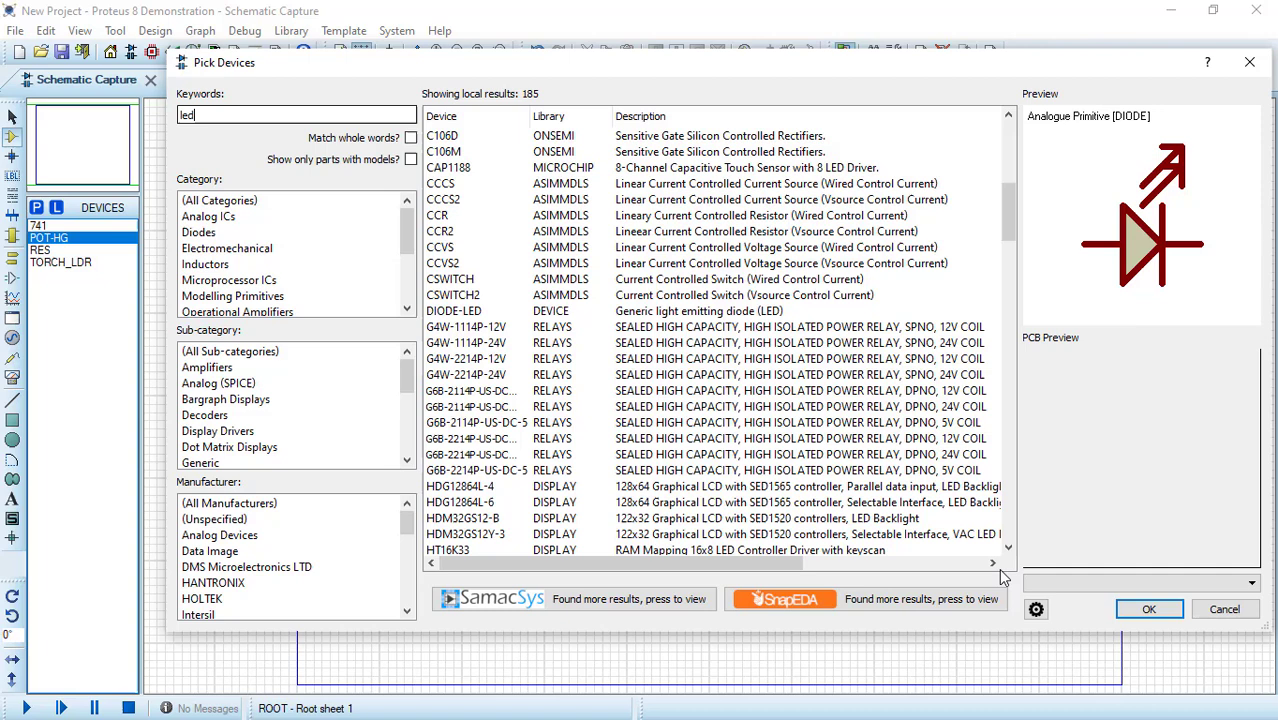
pyautogui.click(1008, 547)
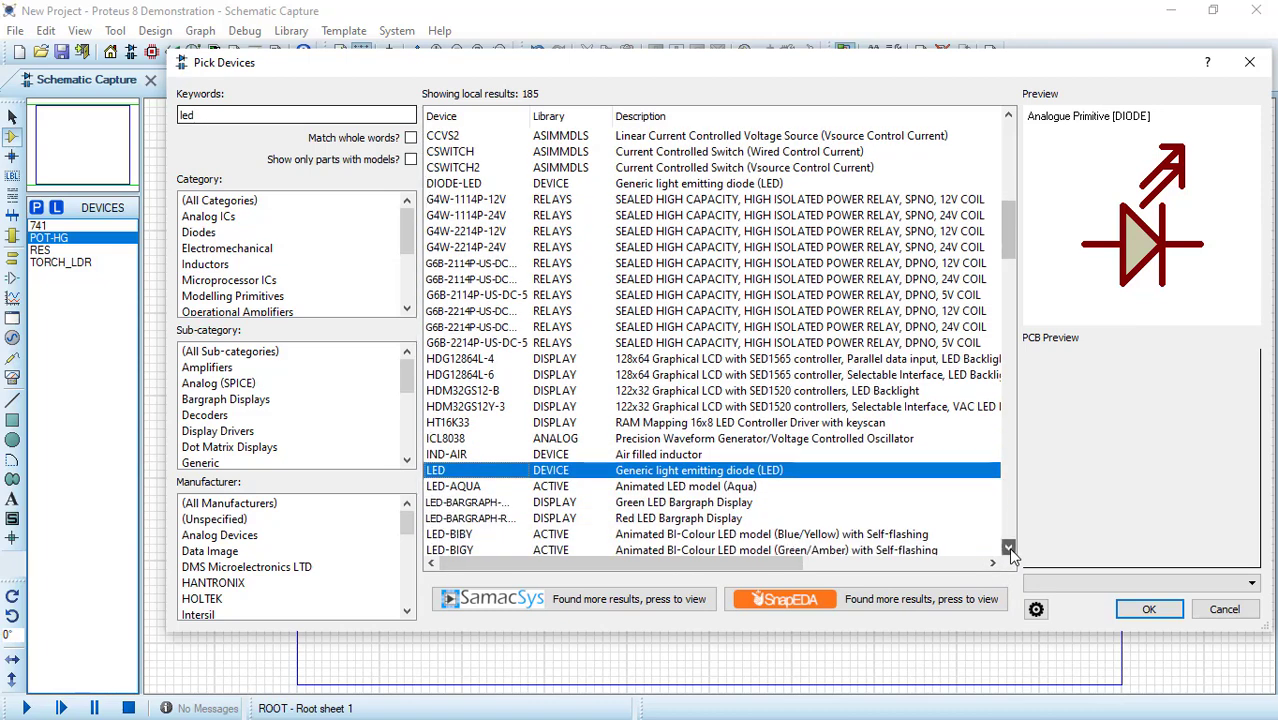
pyautogui.click(1008, 547)
pyautogui.click(1008, 547)
pyautogui.click(1008, 547)
pyautogui.click(1008, 547)
pyautogui.click(1008, 547)
pyautogui.click(1008, 547)
pyautogui.click(1008, 547)
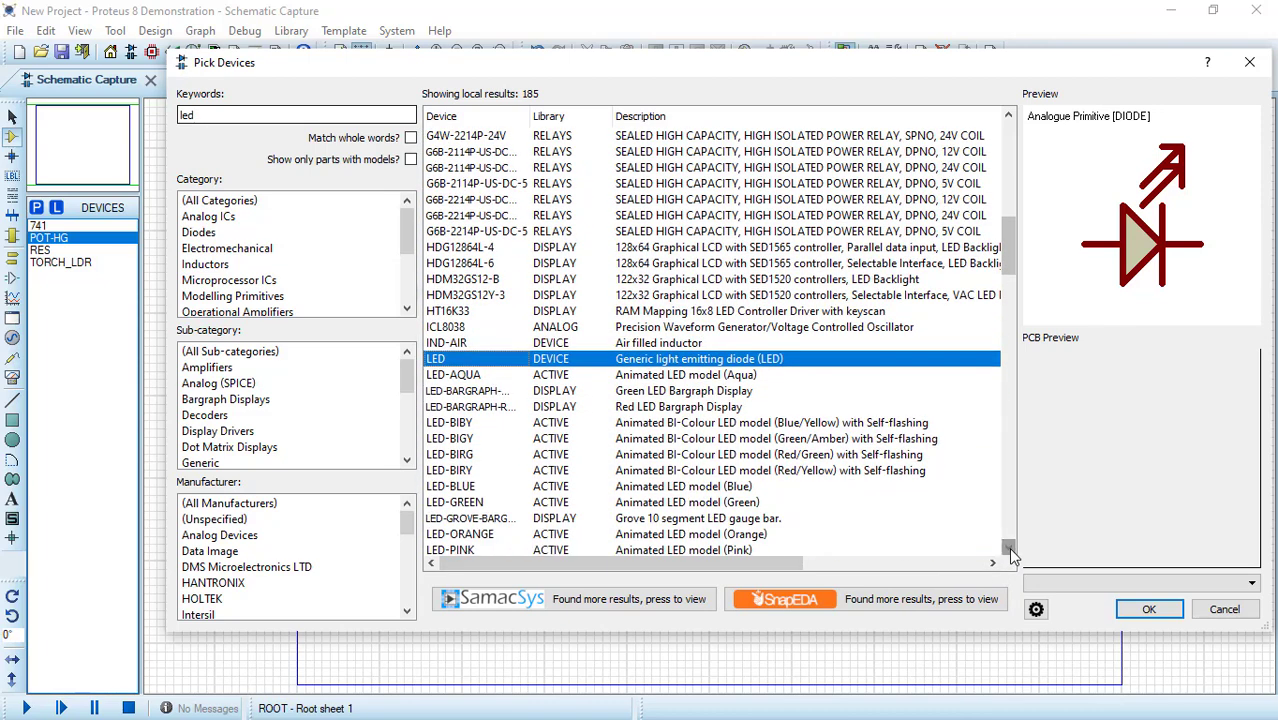
pyautogui.click(1008, 547)
pyautogui.click(1008, 547)
pyautogui.click(1008, 547)
pyautogui.click(1008, 547)
pyautogui.click(1008, 547)
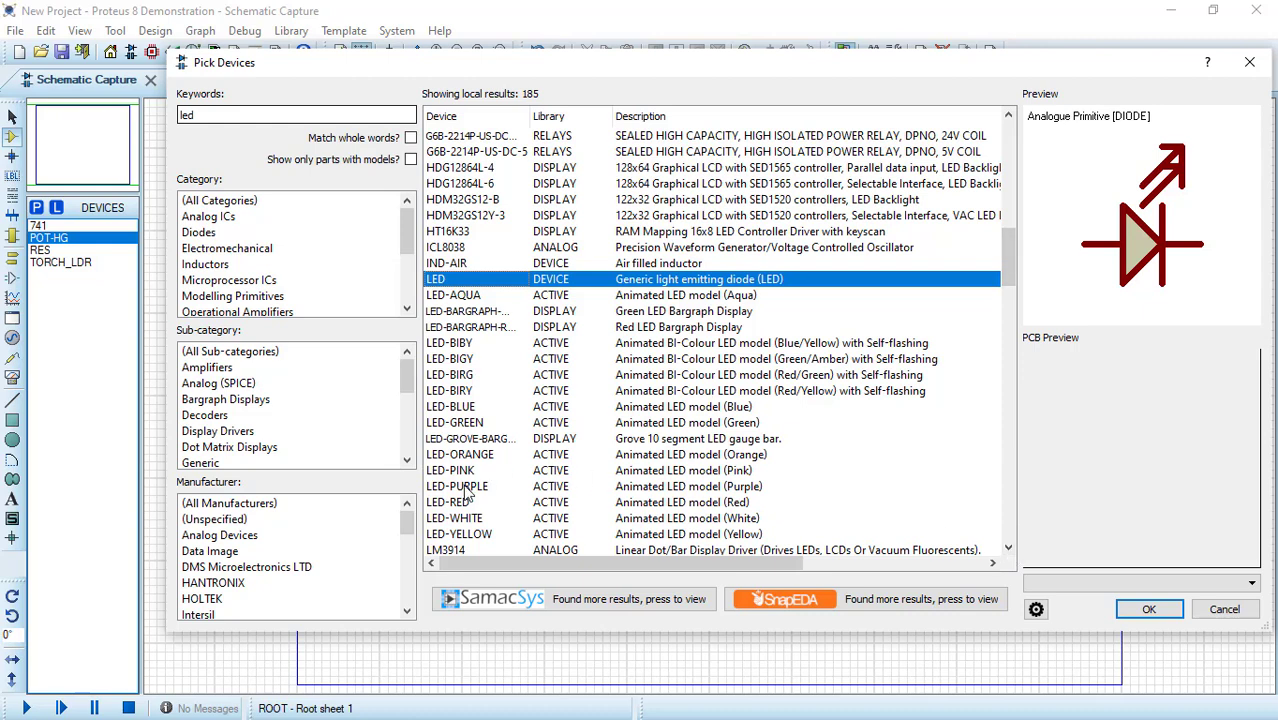
pyautogui.doubleClick(462, 424)
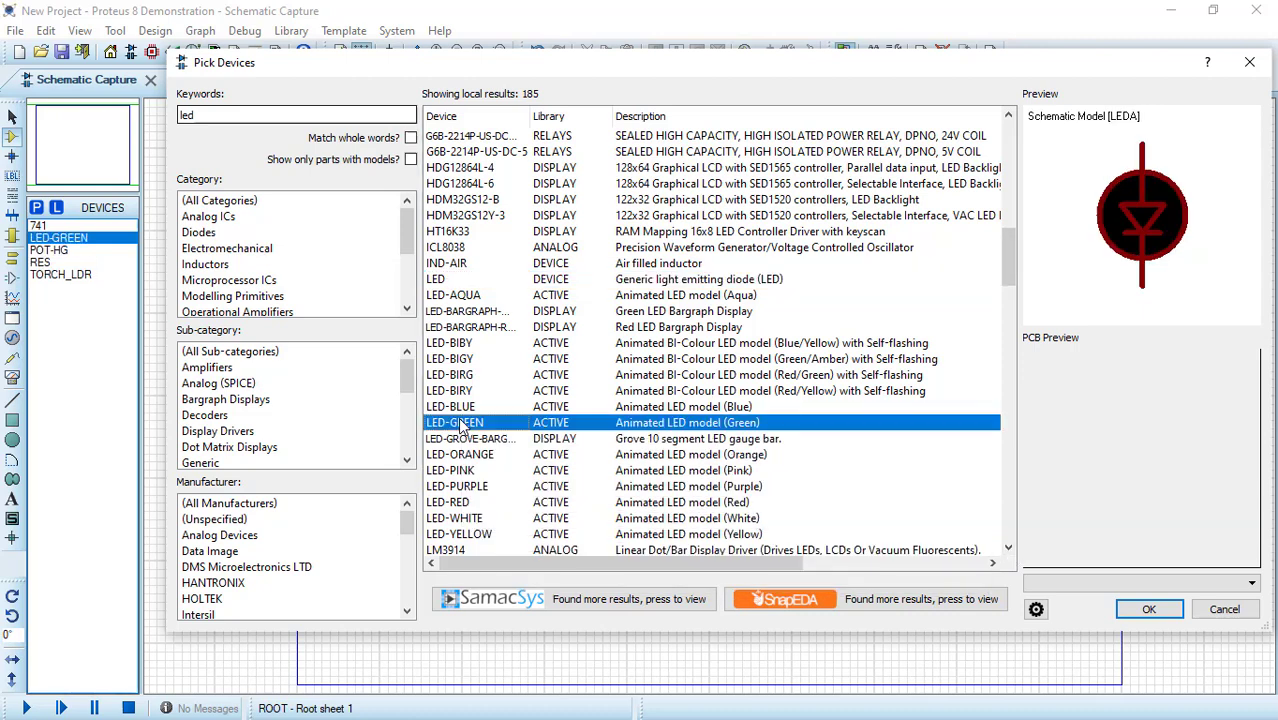
# Step: Close Pick Devices and place the 741 op-amp as U1 near the top of the sheet
pyautogui.click(1143, 610)
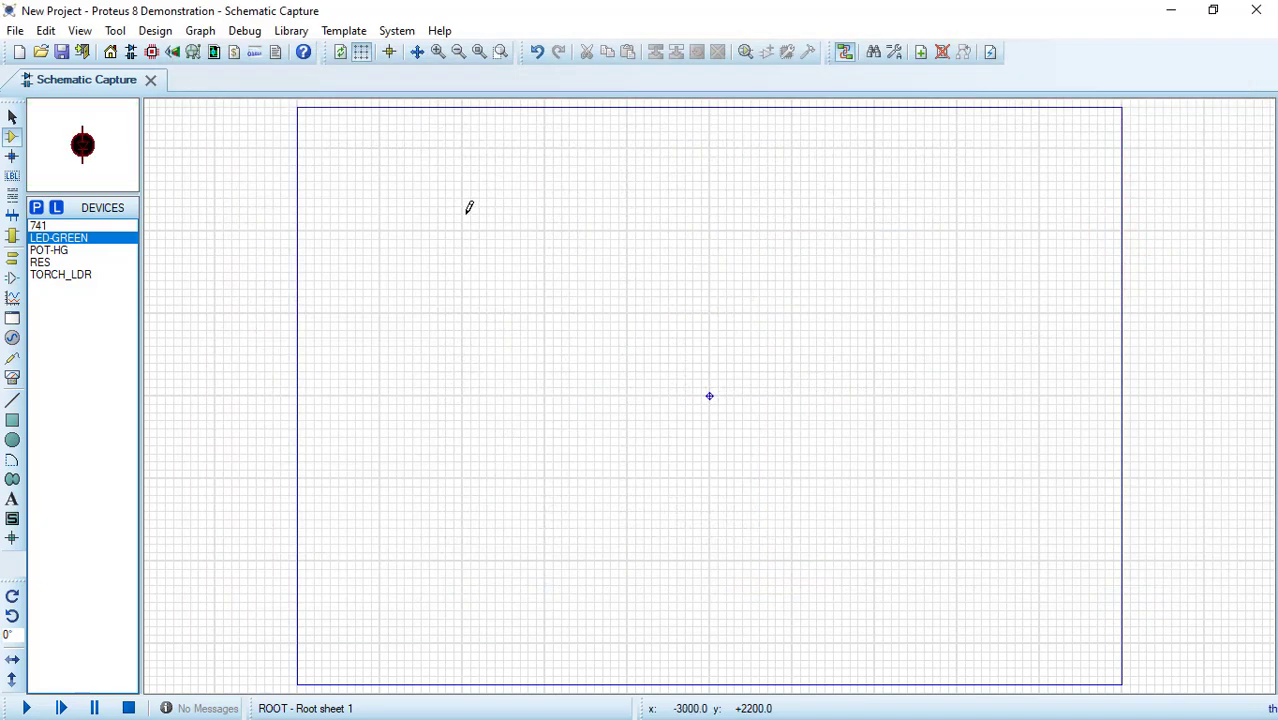
pyautogui.click(64, 225)
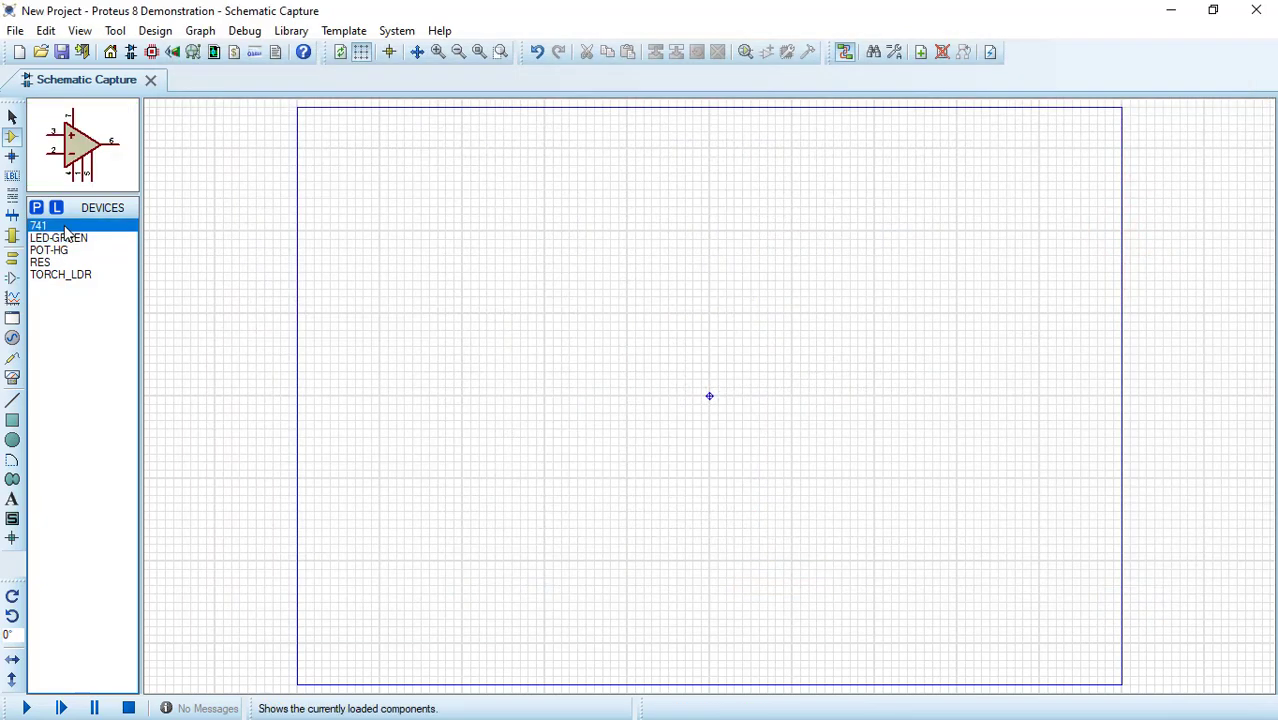
pyautogui.click(640, 200)
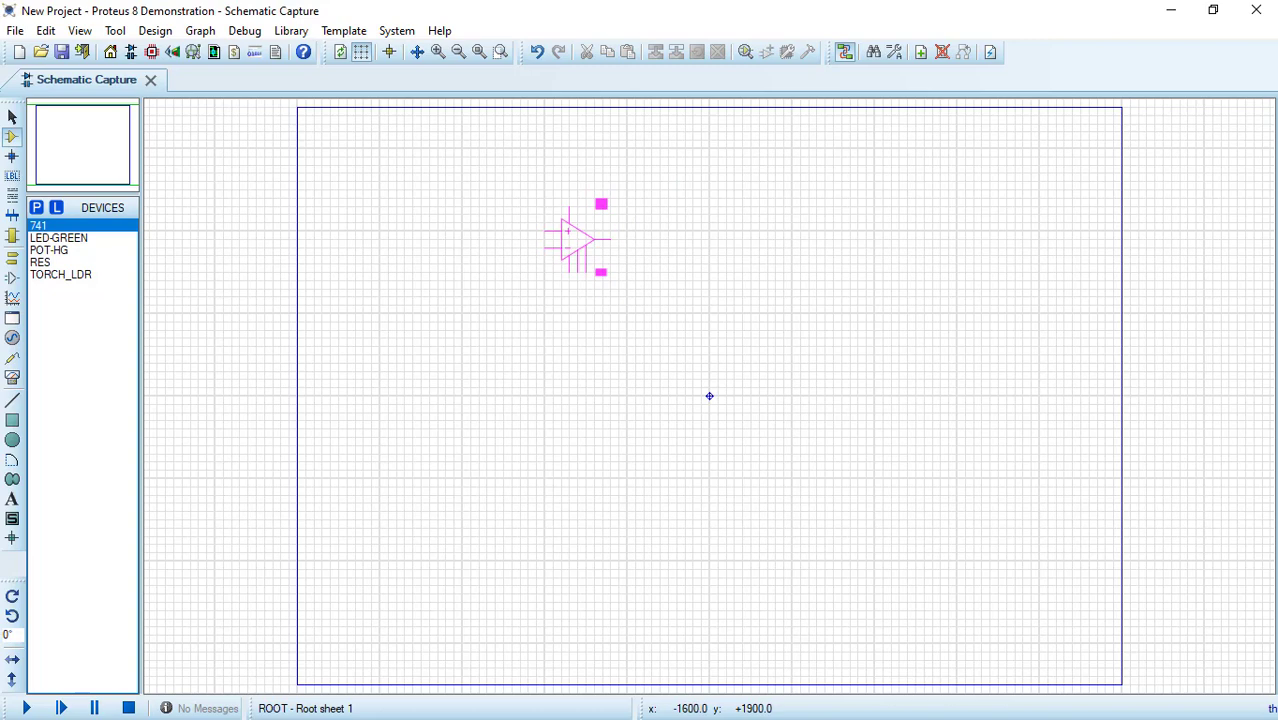
pyautogui.click(575, 242)
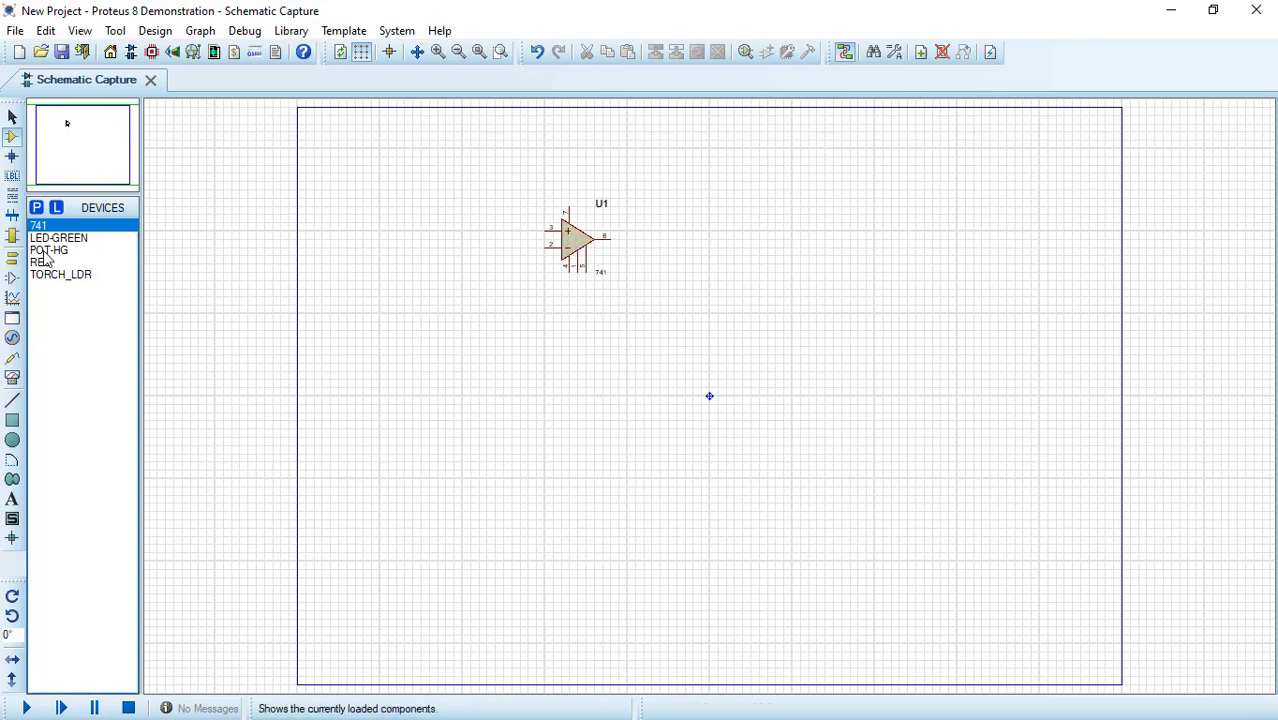
# Step: Place a ground terminal below the op-amp
pyautogui.click(12, 257)
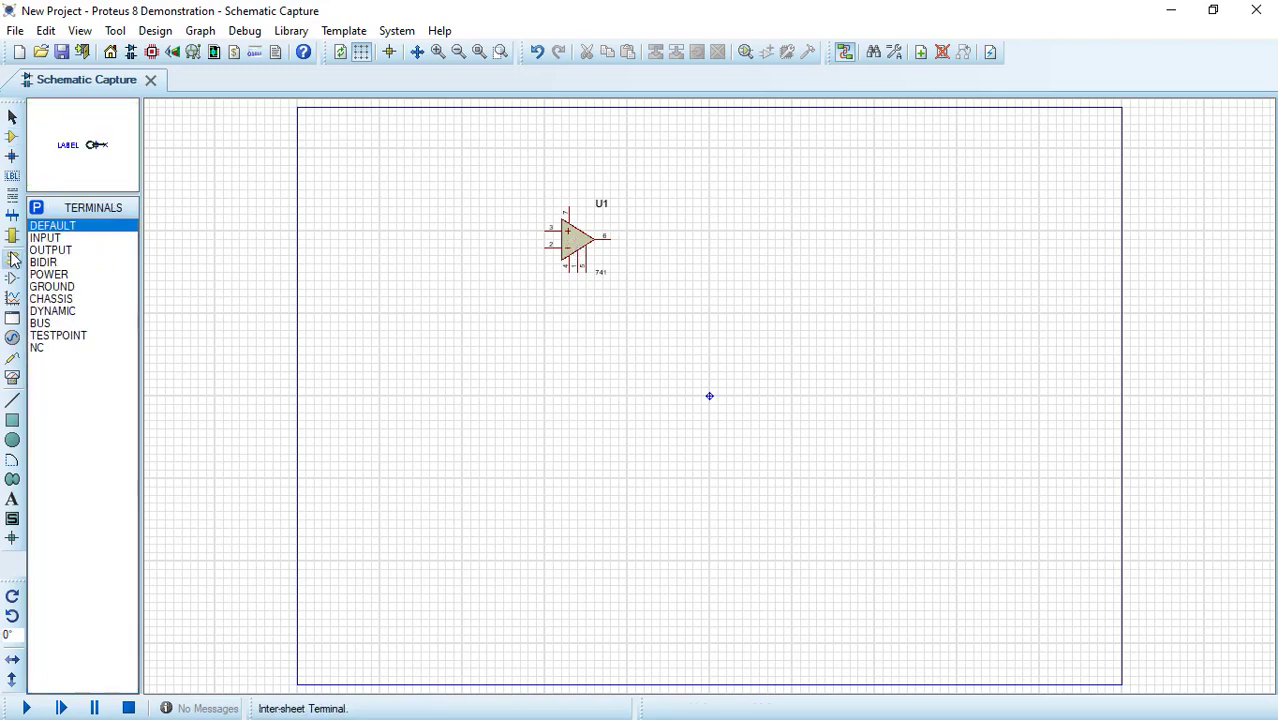
pyautogui.click(60, 274)
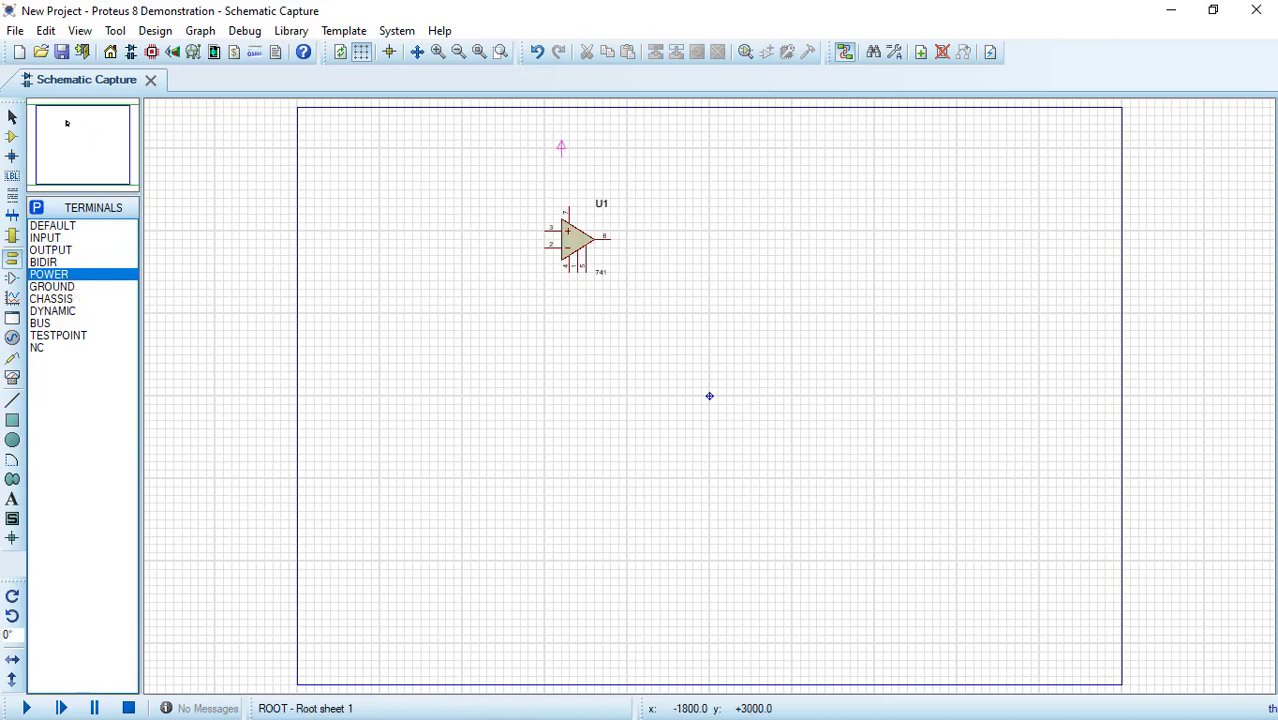
pyautogui.click(52, 287)
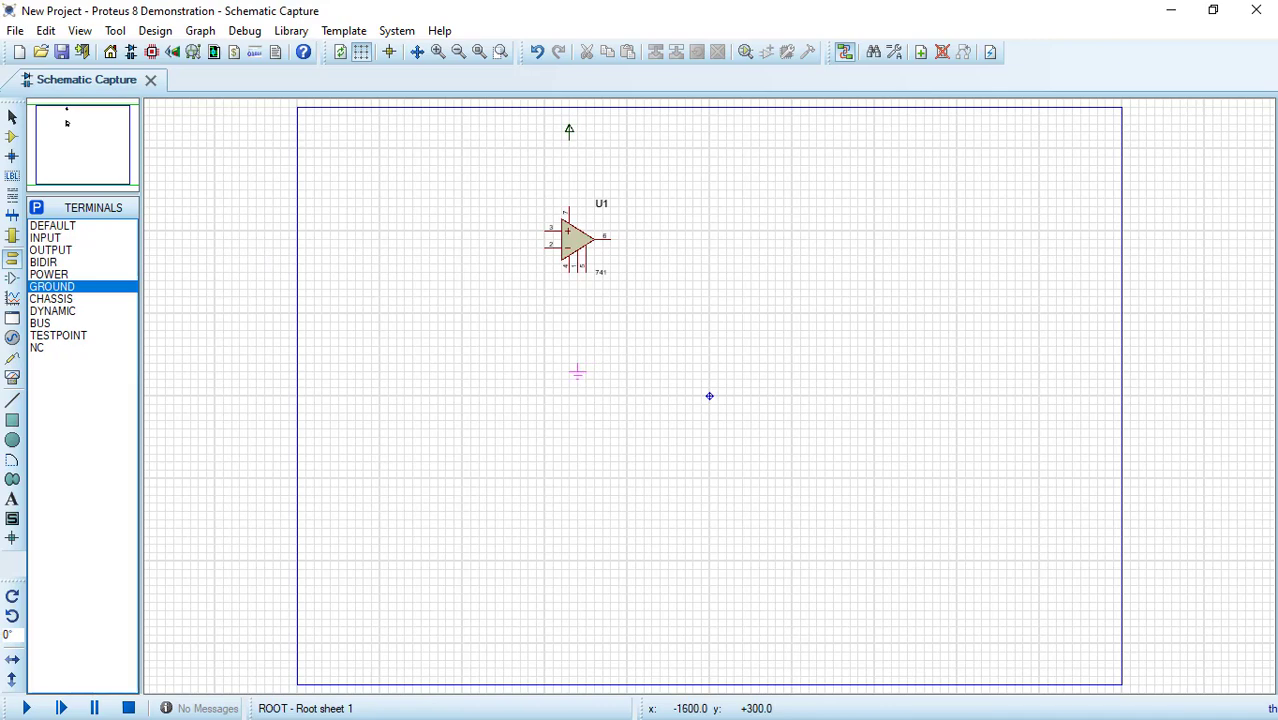
pyautogui.click(577, 372)
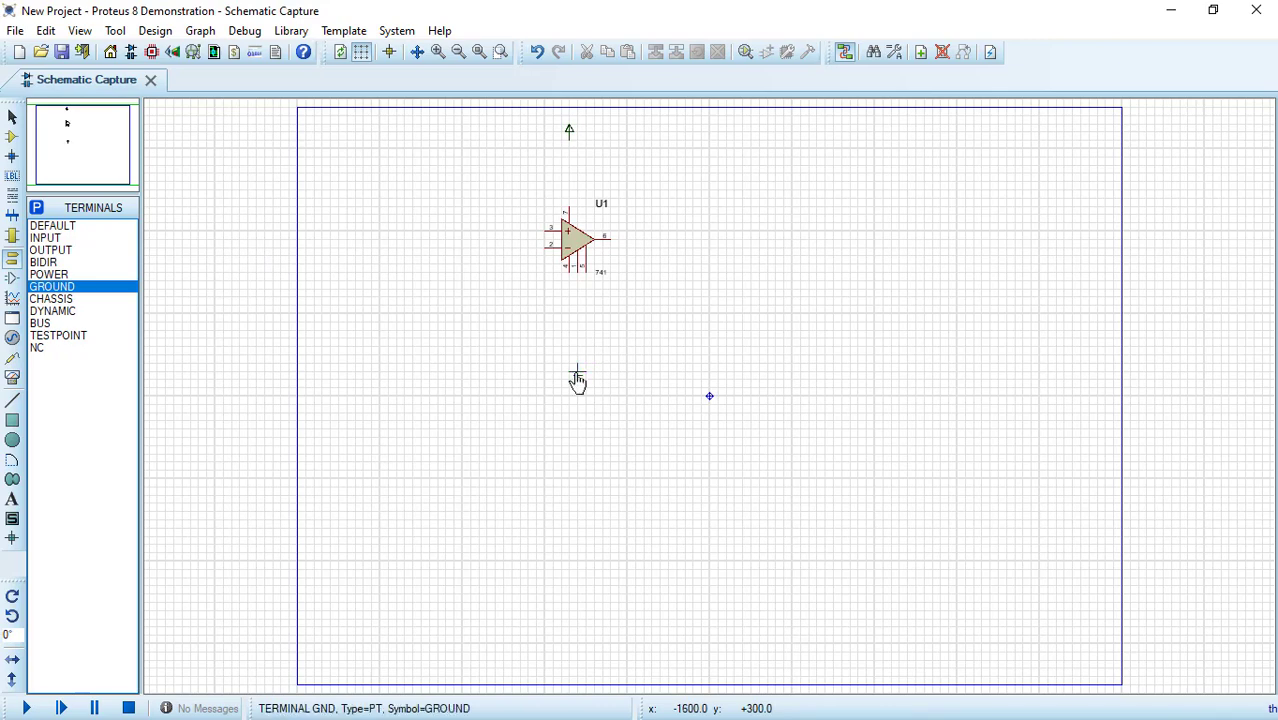
# Step: Place the torch LDR as LDR1 on the left of the sheet
pyautogui.click(13, 137)
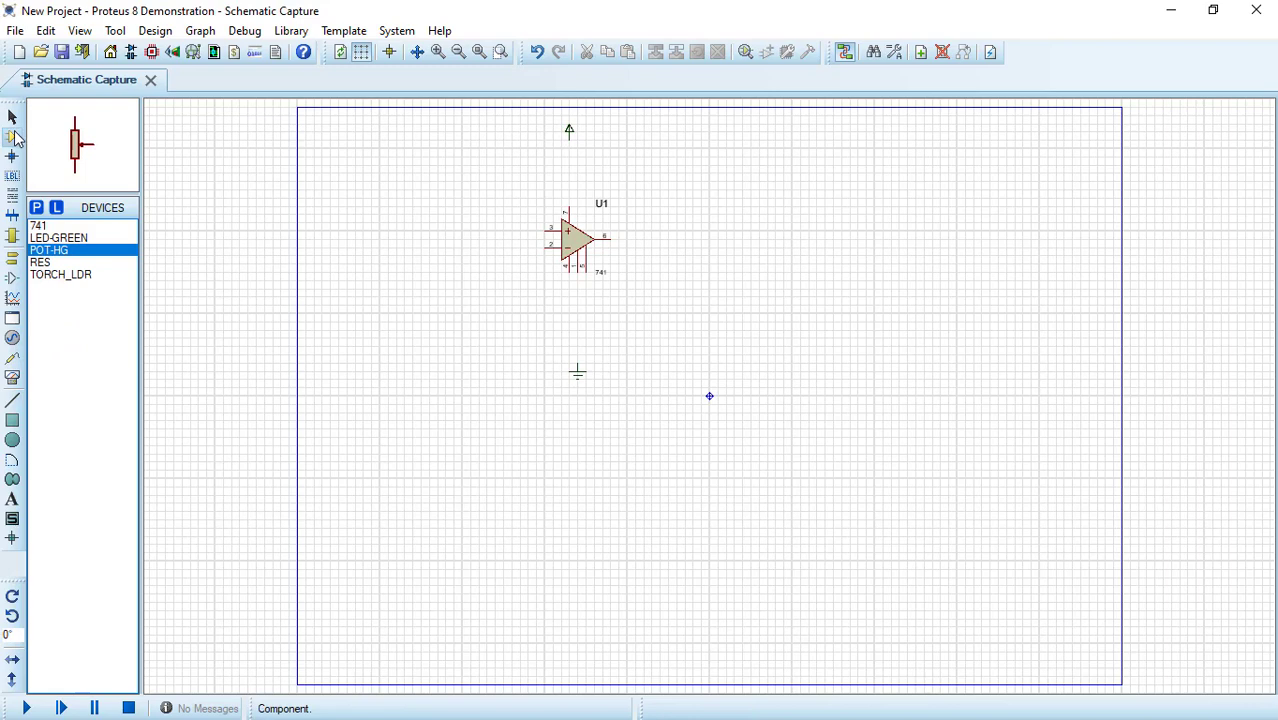
pyautogui.click(62, 275)
pyautogui.click(446, 188)
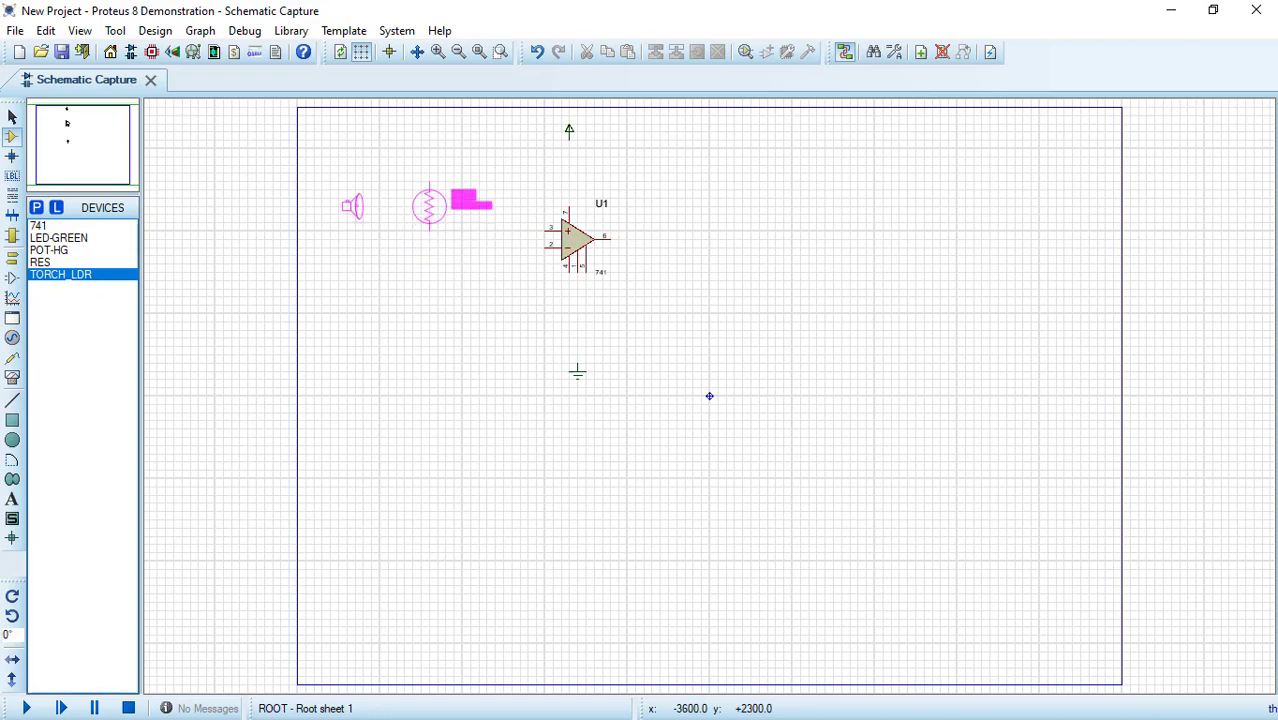
pyautogui.click(404, 214)
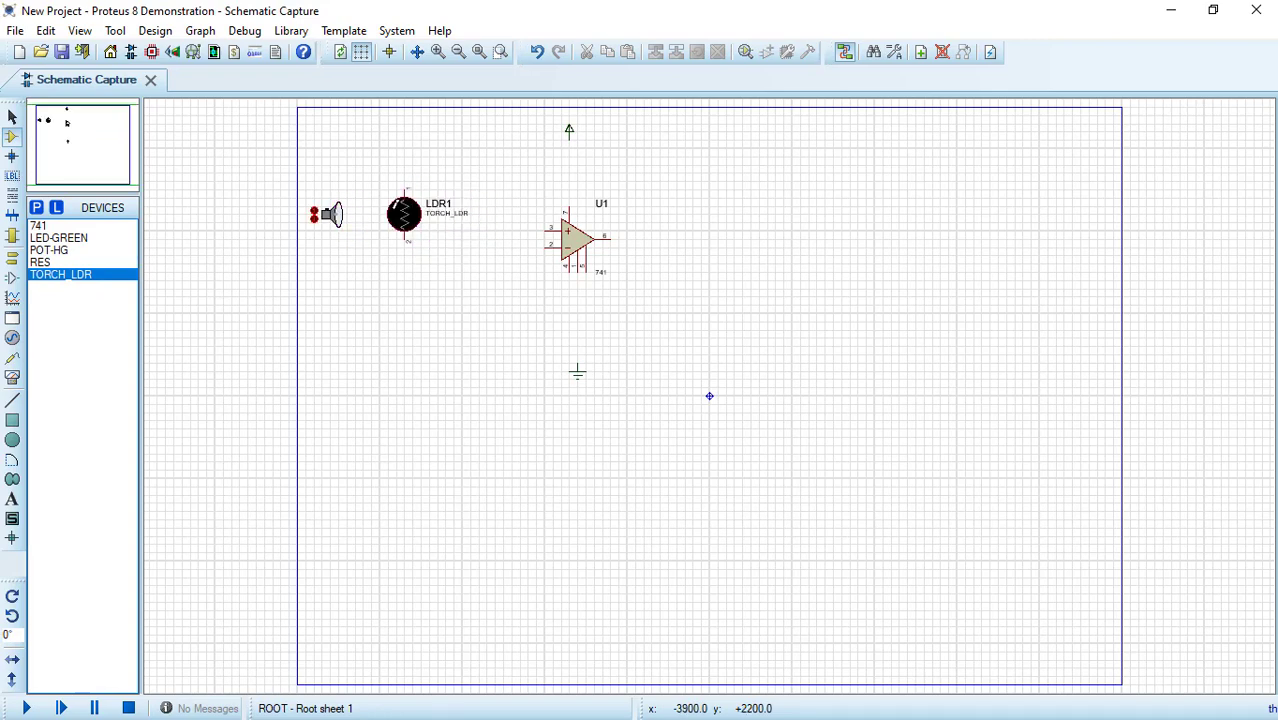
# Step: Place resistor R1 below LDR1 and rotate it clockwise to stand vertically
pyautogui.click(40, 262)
pyautogui.click(407, 328)
pyautogui.click(407, 328)
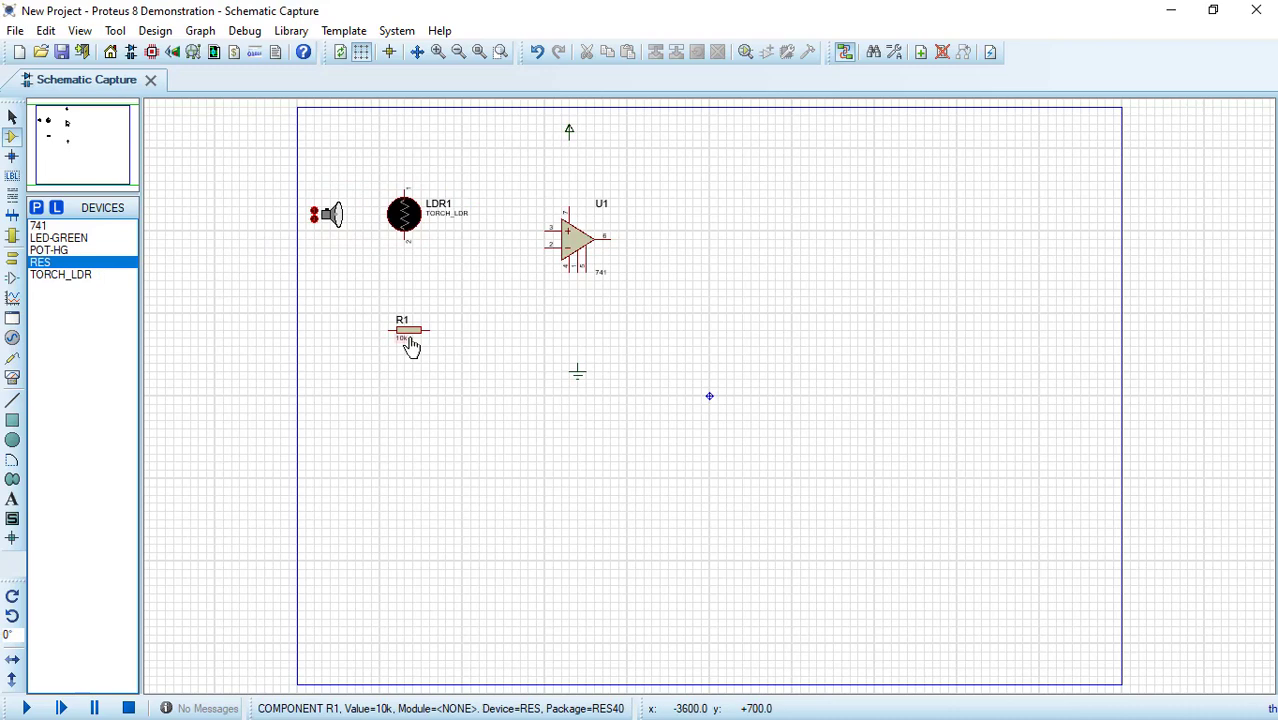
pyautogui.rightClick(412, 338)
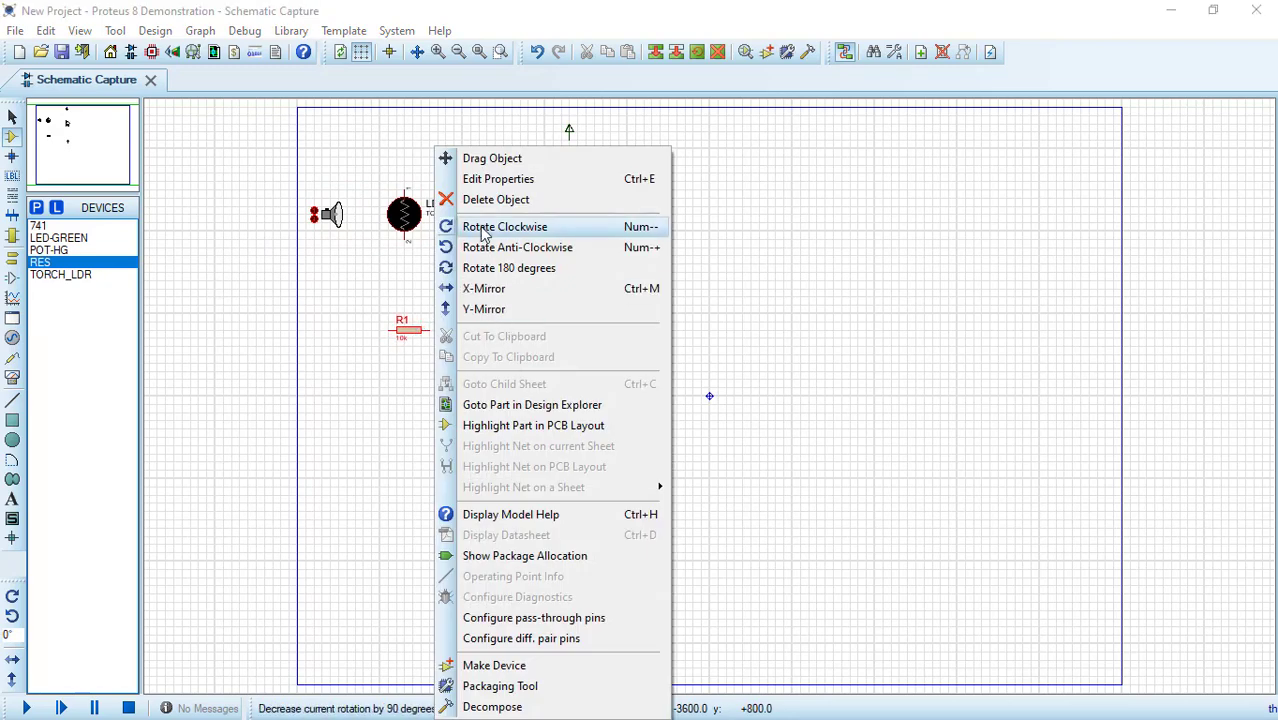
pyautogui.click(484, 233)
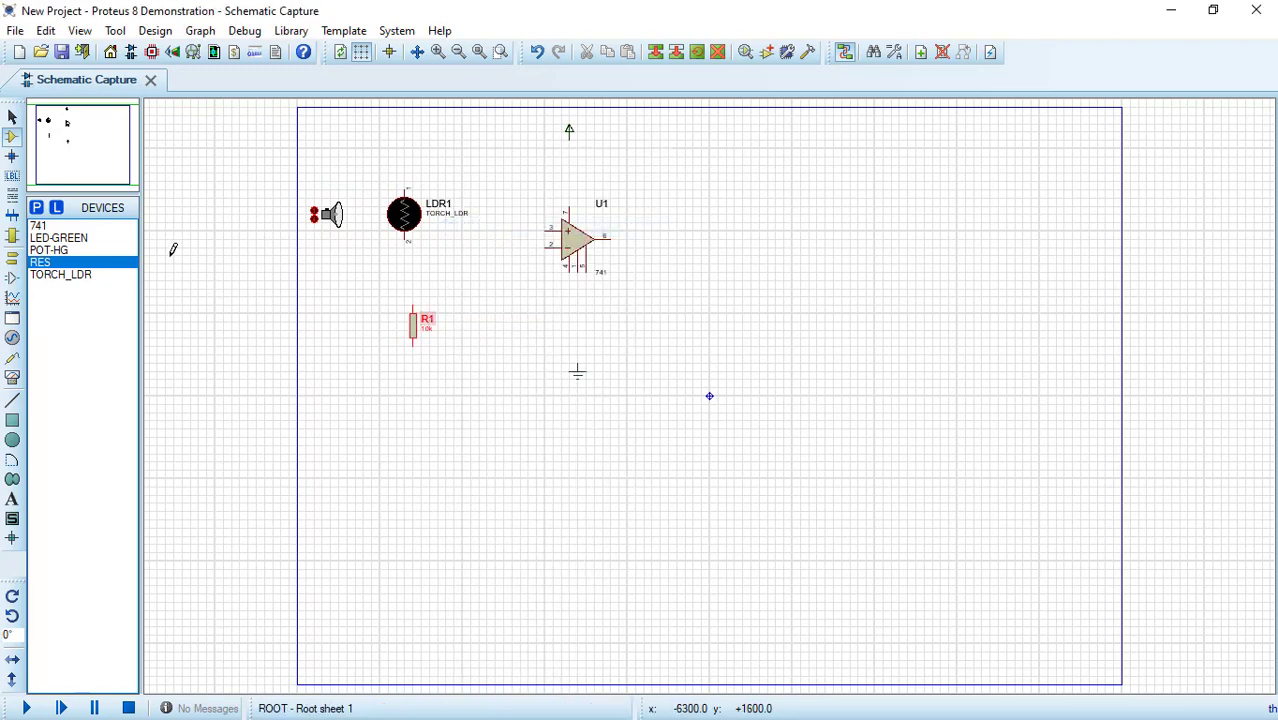
# Step: Place potentiometer RV1 beside the op-amp and rotate it to lie horizontally
pyautogui.click(60, 251)
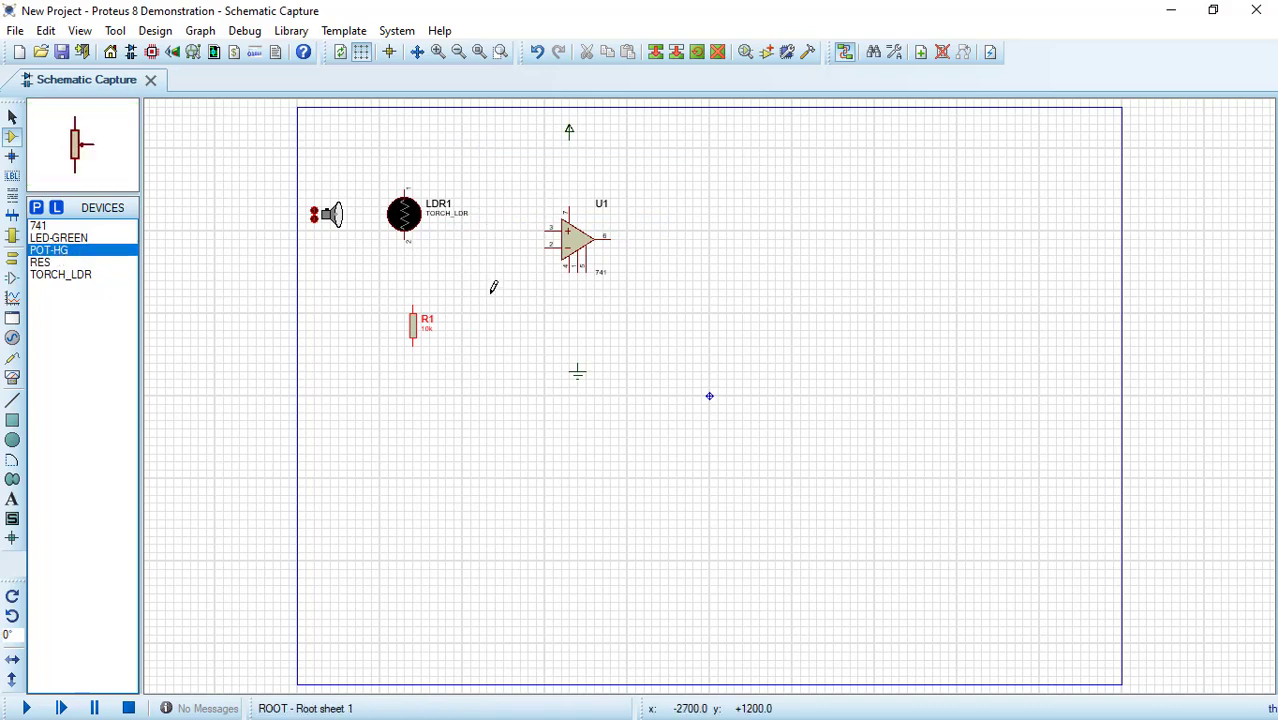
pyautogui.click(495, 289)
pyautogui.click(494, 292)
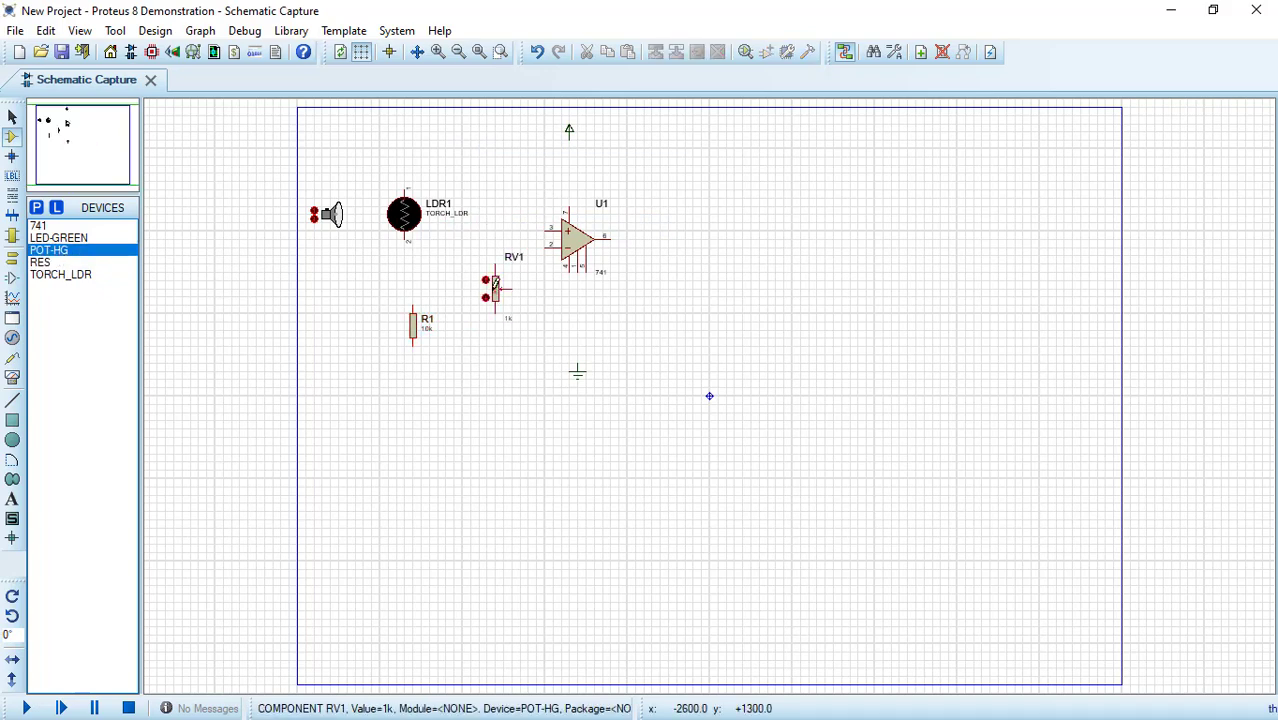
pyautogui.rightClick(493, 297)
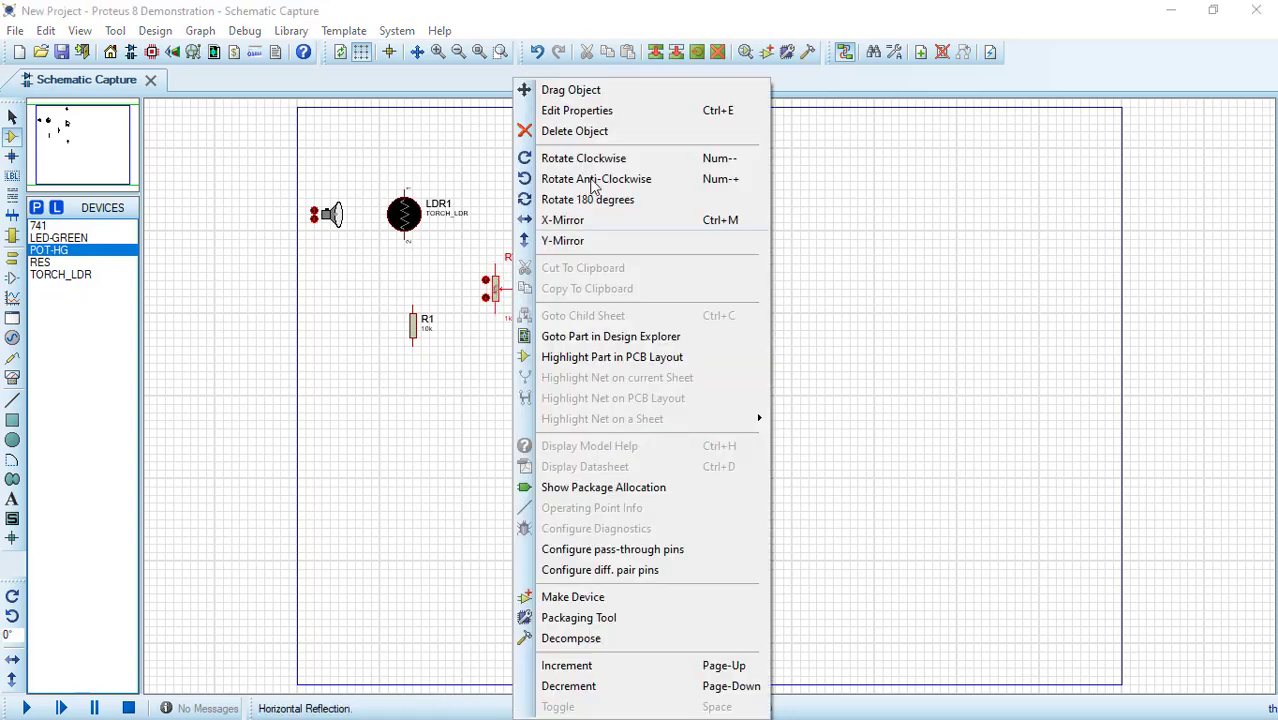
pyautogui.click(559, 158)
# Step: Reposition RV1 between LDR1 and the op-amp, and move R1 and ground lower
pyautogui.moveTo(513, 297); pyautogui.dragTo(485, 328)
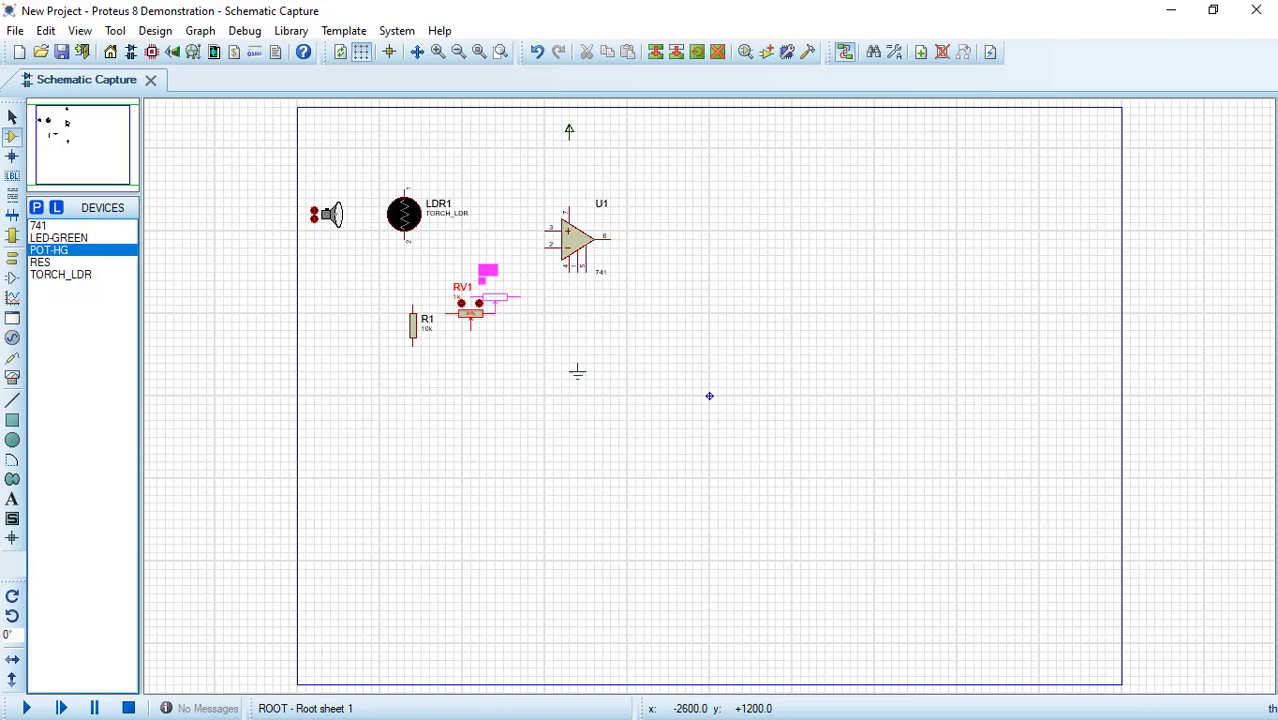
pyautogui.moveTo(506, 302); pyautogui.dragTo(506, 302)
pyautogui.moveTo(422, 330); pyautogui.dragTo(420, 365)
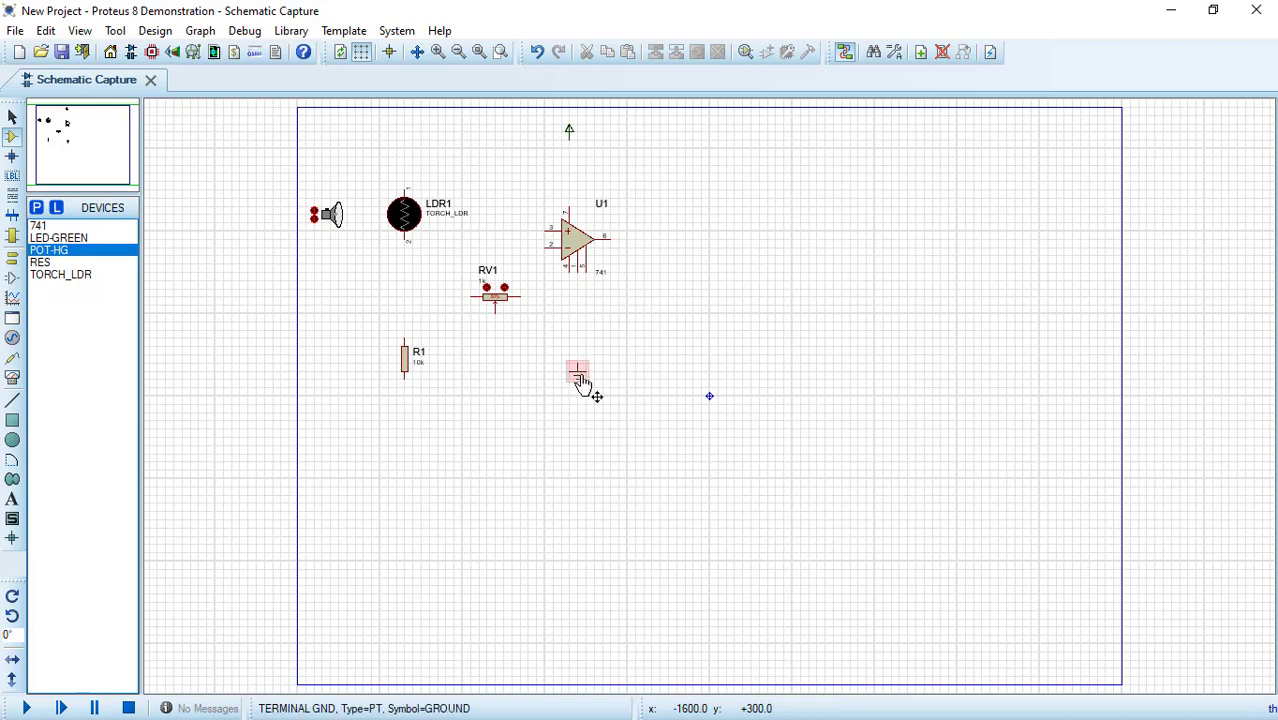
pyautogui.moveTo(584, 384); pyautogui.dragTo(579, 419)
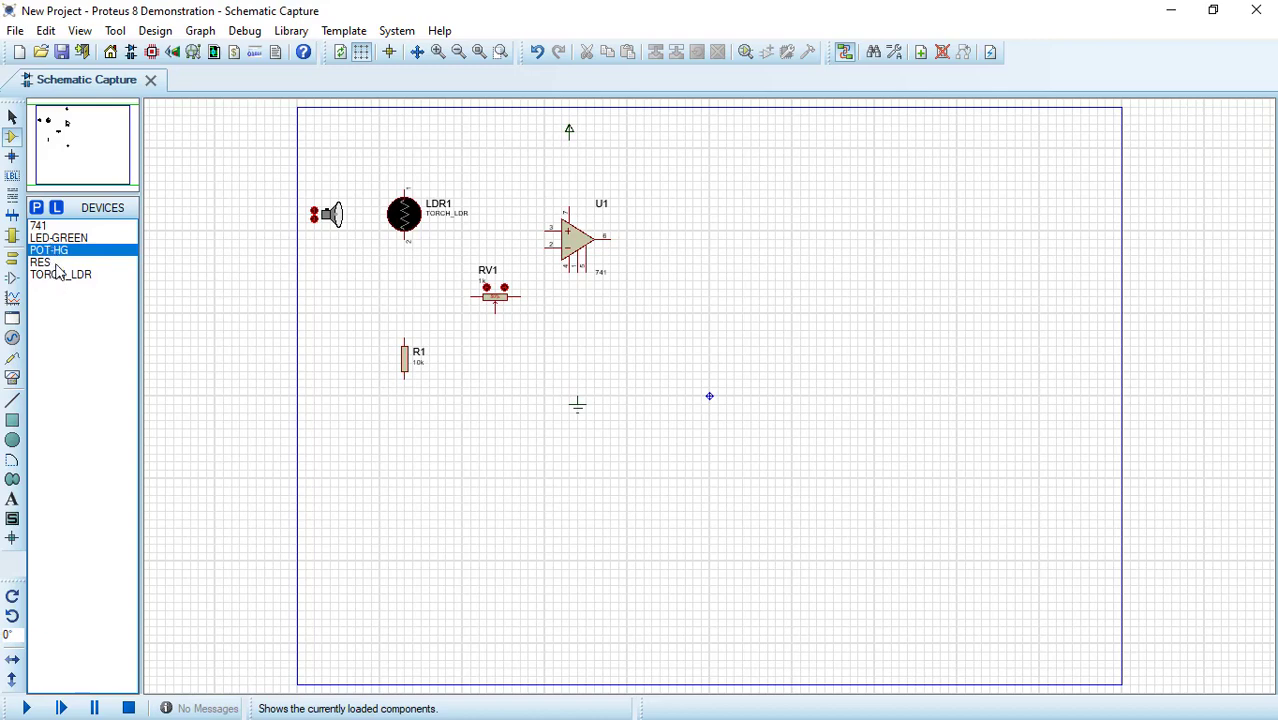
# Step: Place resistor R2 and green LED D1 to the right of the op-amp
pyautogui.click(40, 262)
pyautogui.click(709, 238)
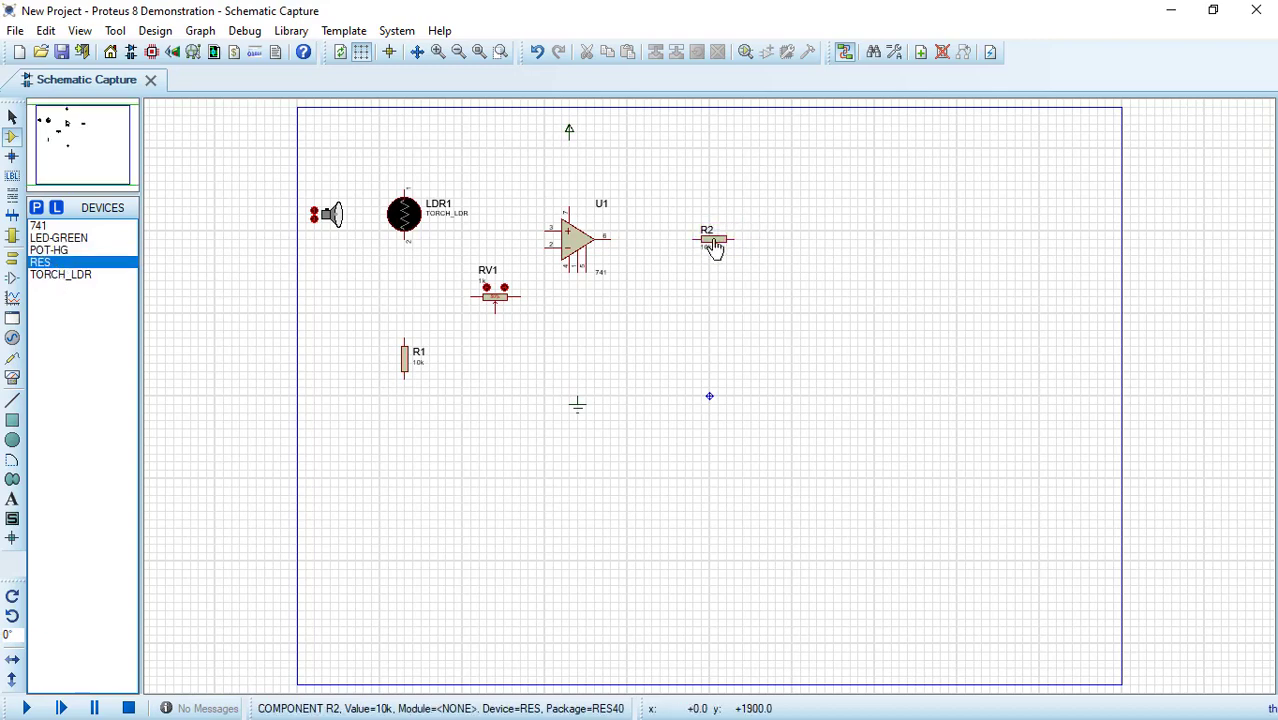
pyautogui.click(76, 238)
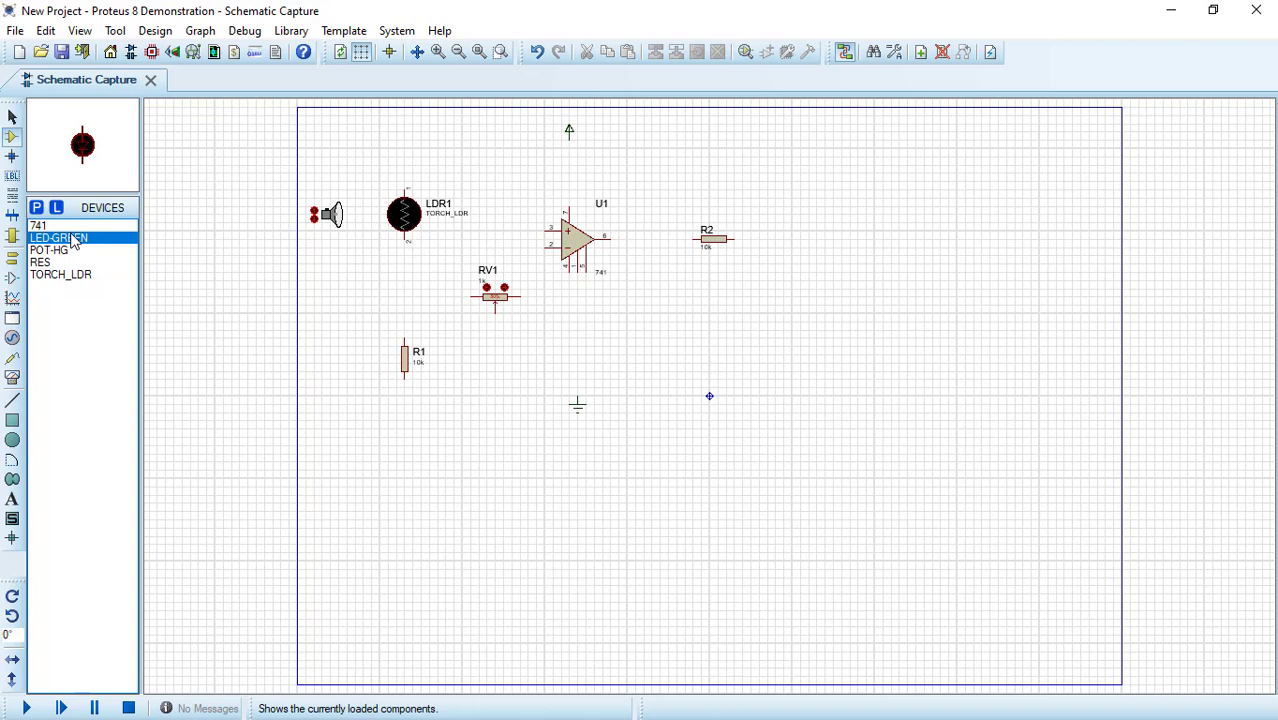
pyautogui.click(809, 290)
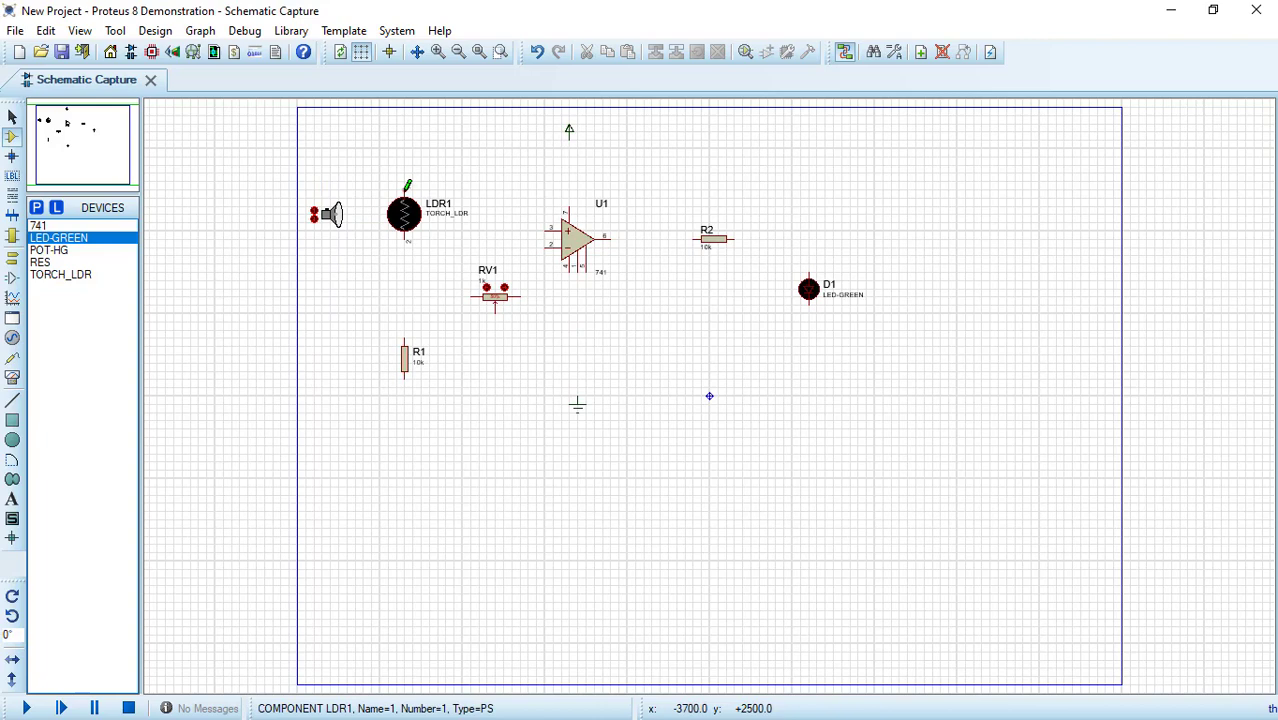
pyautogui.click(407, 185)
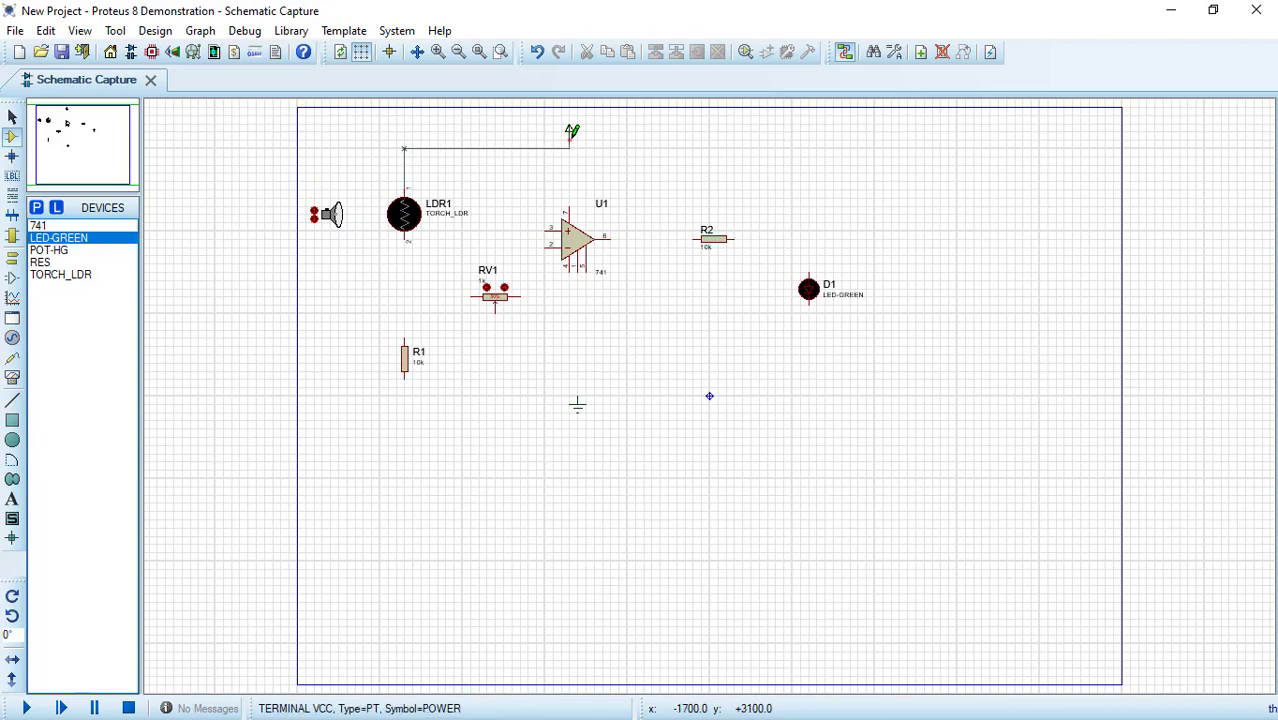
# Step: Wire LDR1's top pin to the power terminal and the supply line to U1 pin 7
pyautogui.click(568, 140)
pyautogui.click(417, 51)
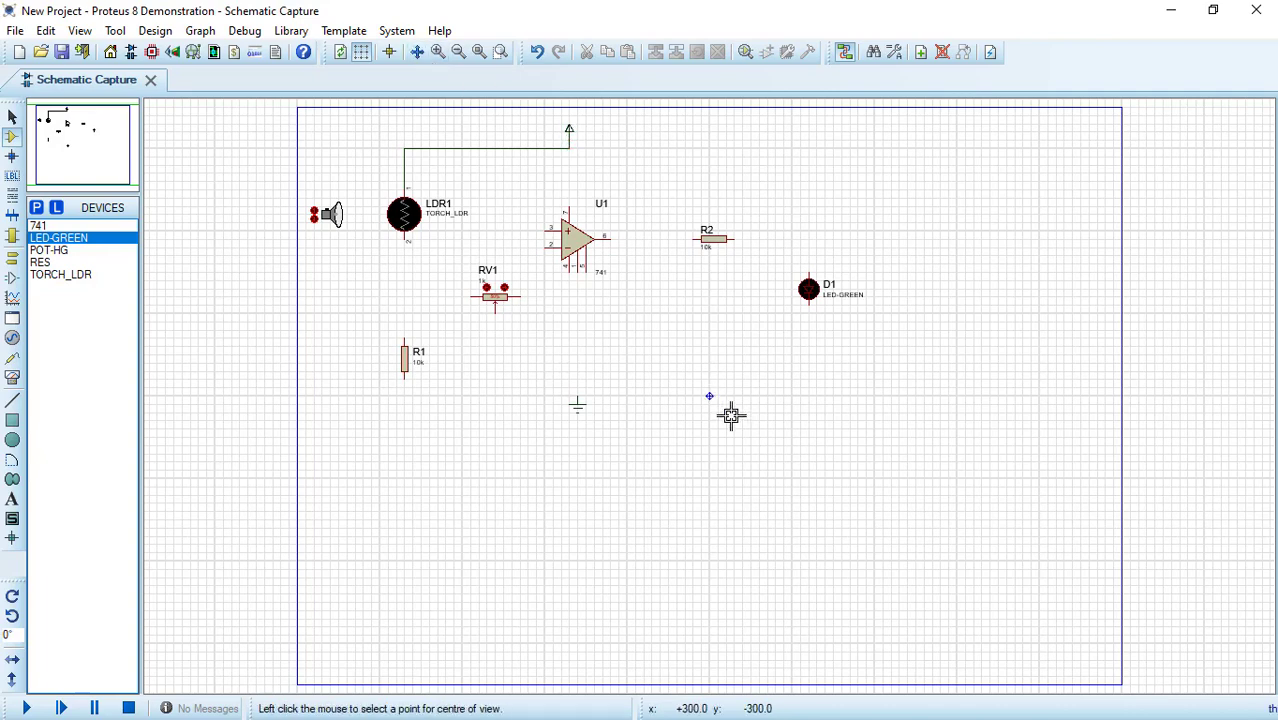
pyautogui.click(561, 198)
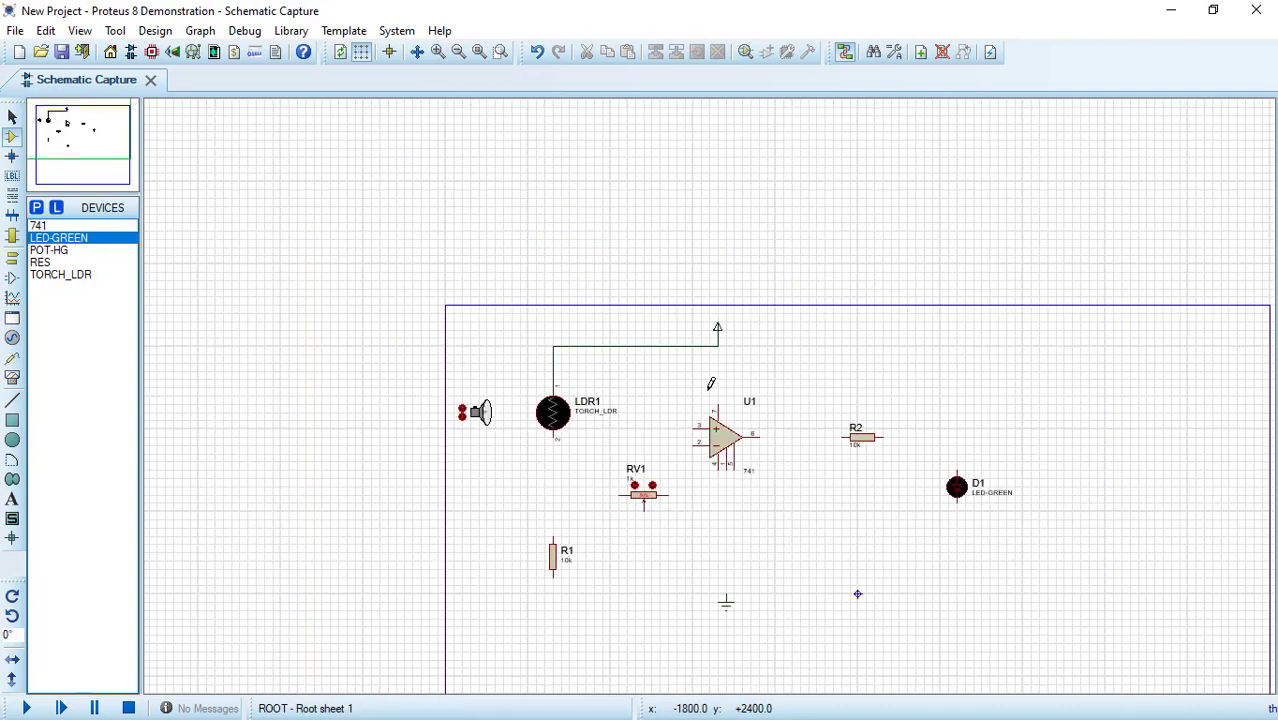
pyautogui.click(437, 51)
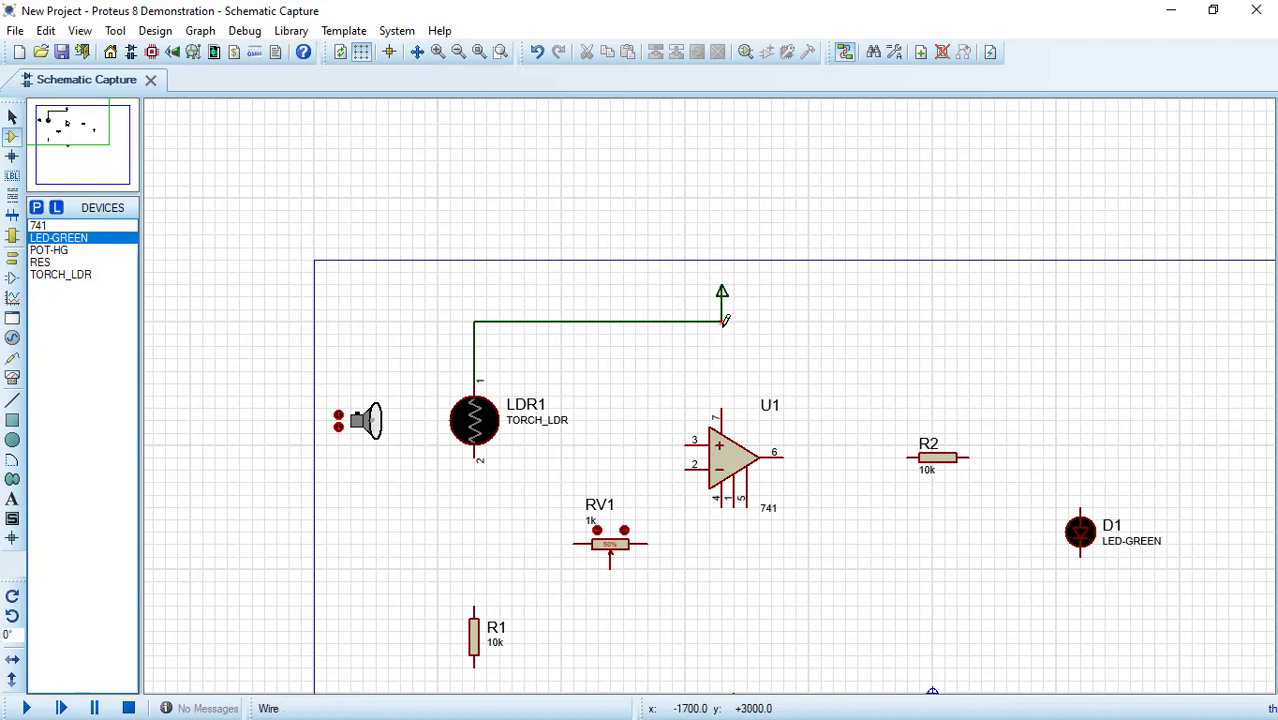
pyautogui.click(724, 321)
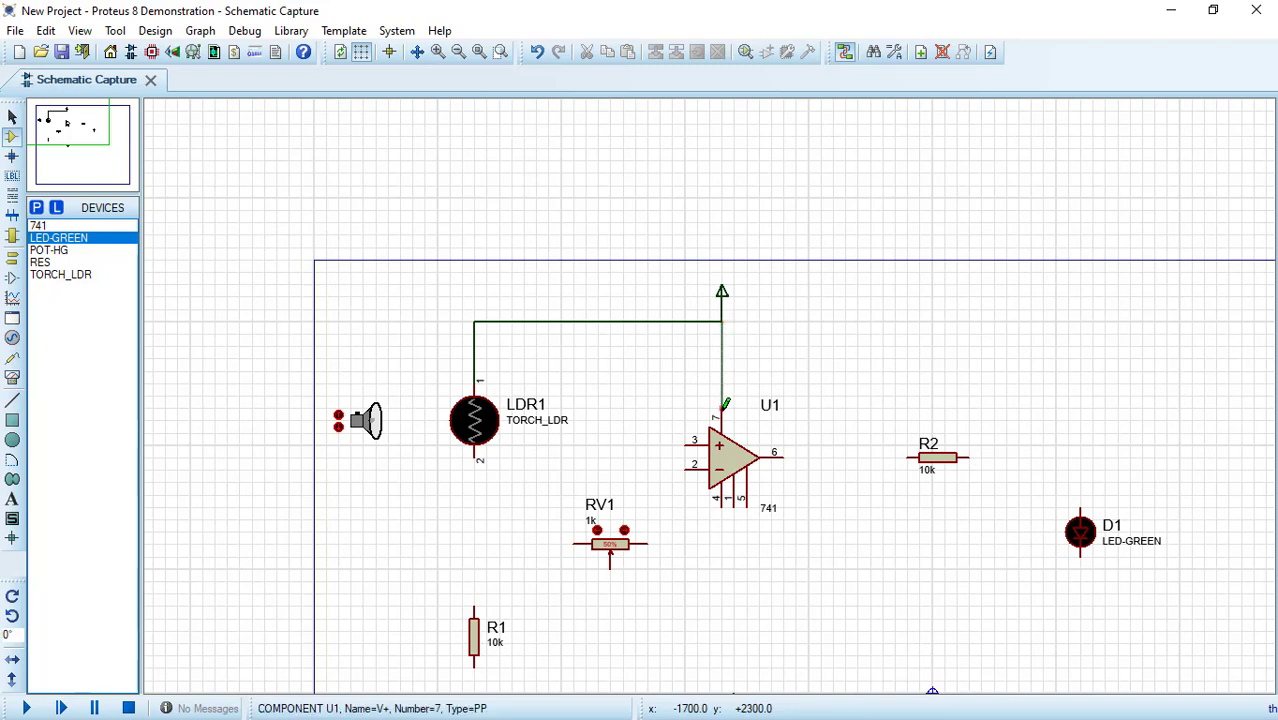
pyautogui.click(723, 409)
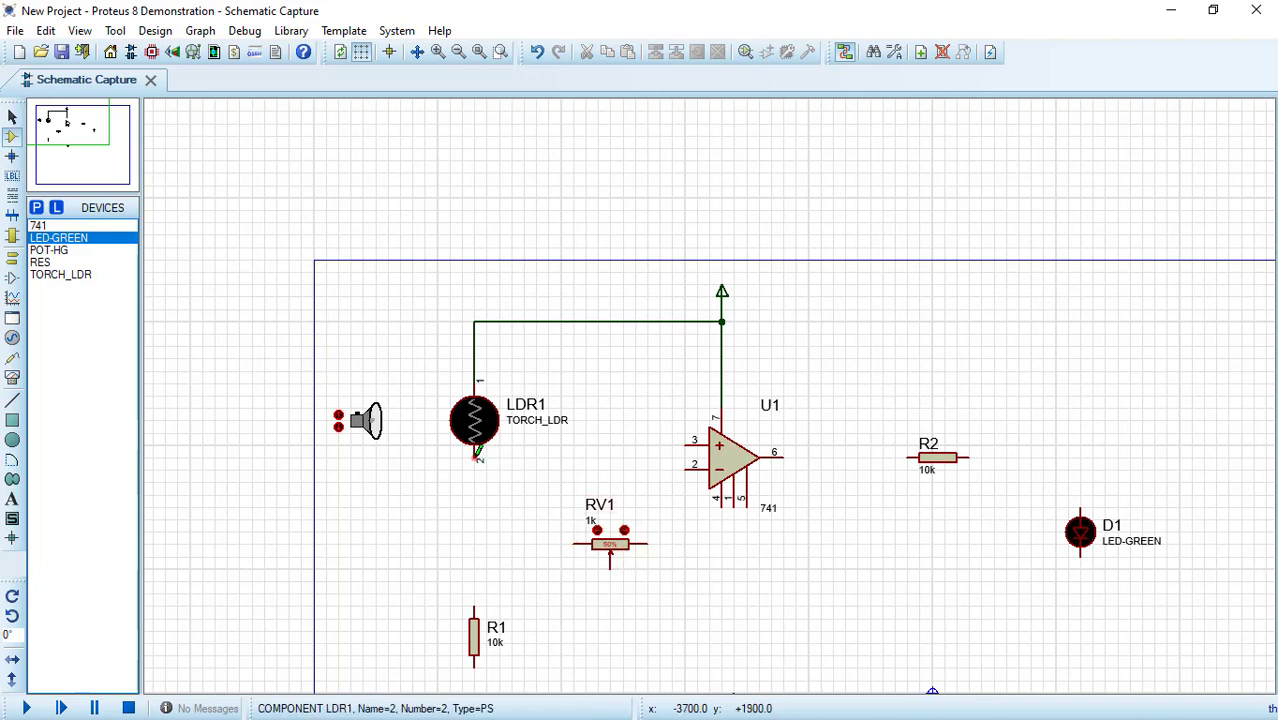
# Step: Wire LDR1 pin 2 to R1, R1 to ground, and the ground line to U1 pin 4
pyautogui.click(477, 455)
pyautogui.click(477, 601)
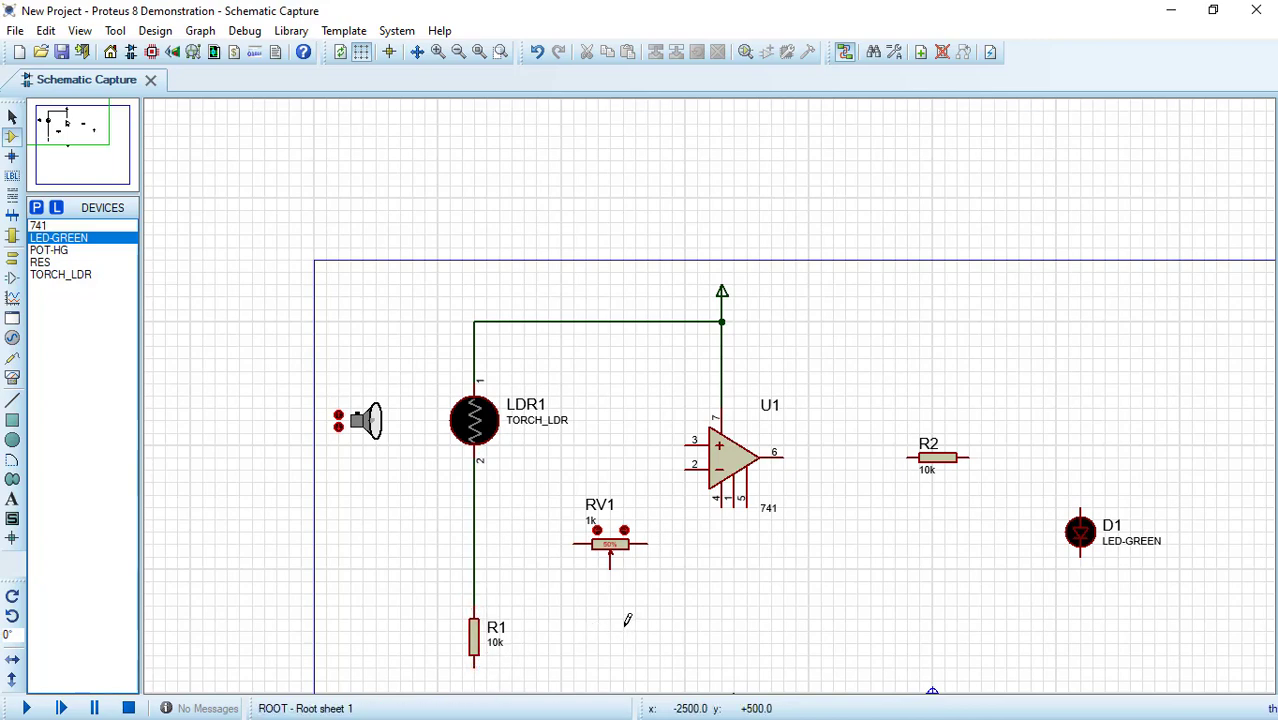
pyautogui.scroll(-1, 628, 618)
pyautogui.click(556, 572)
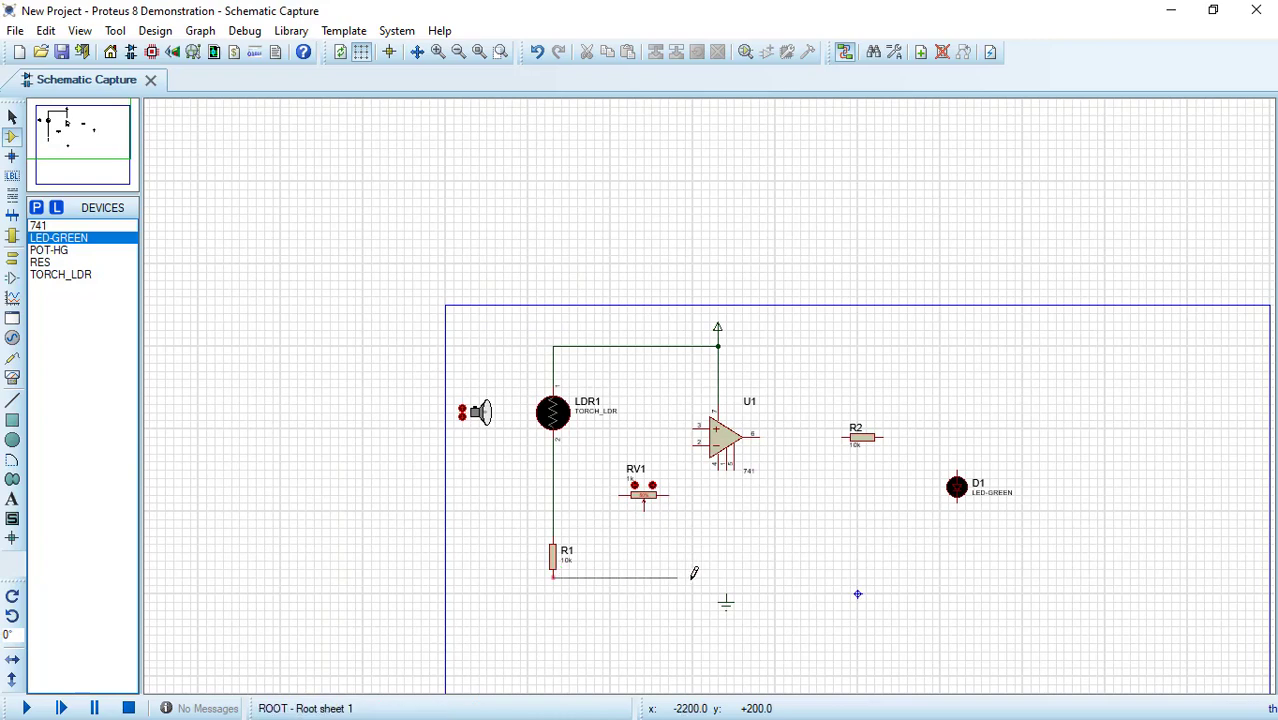
pyautogui.click(727, 594)
pyautogui.scroll(1, 727, 594)
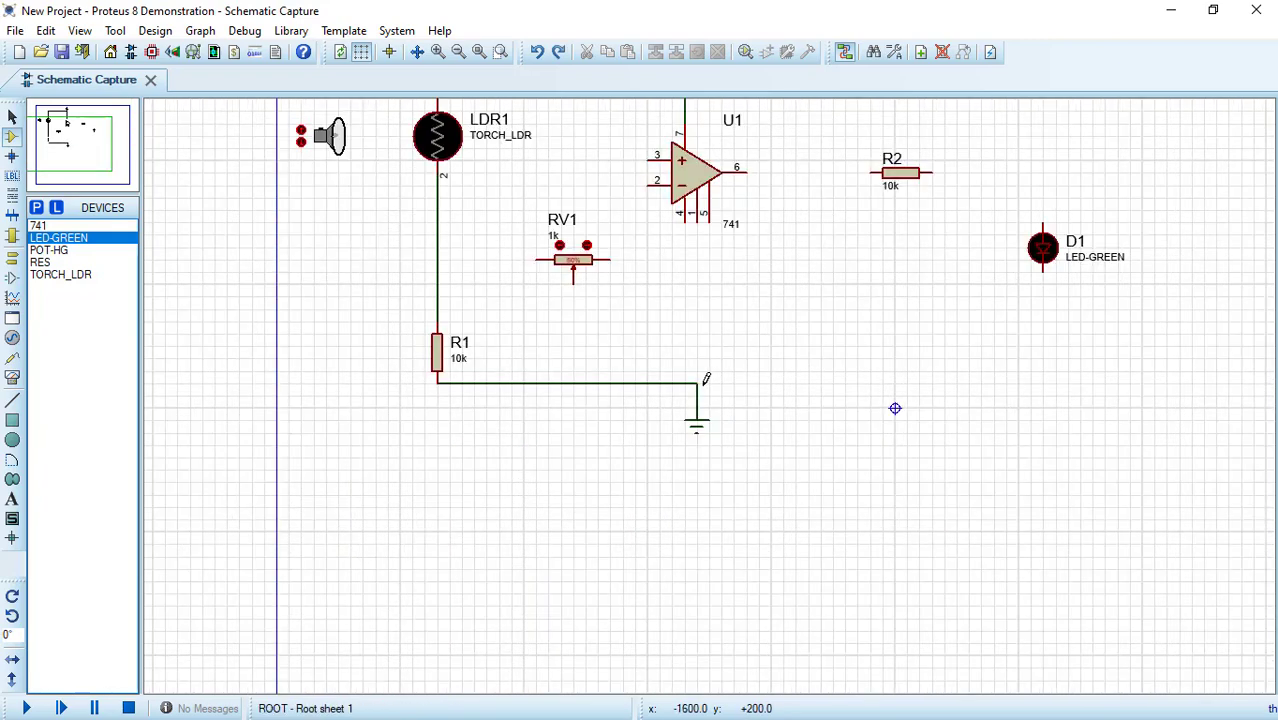
pyautogui.click(697, 383)
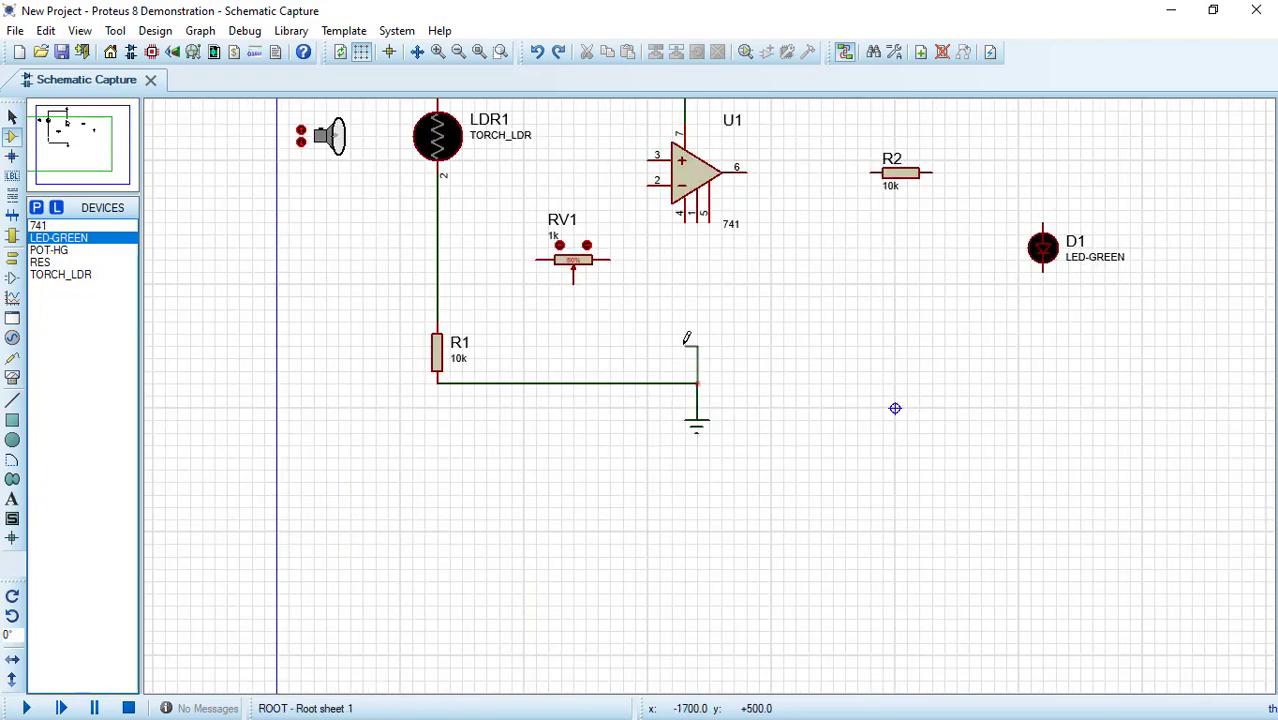
pyautogui.click(684, 214)
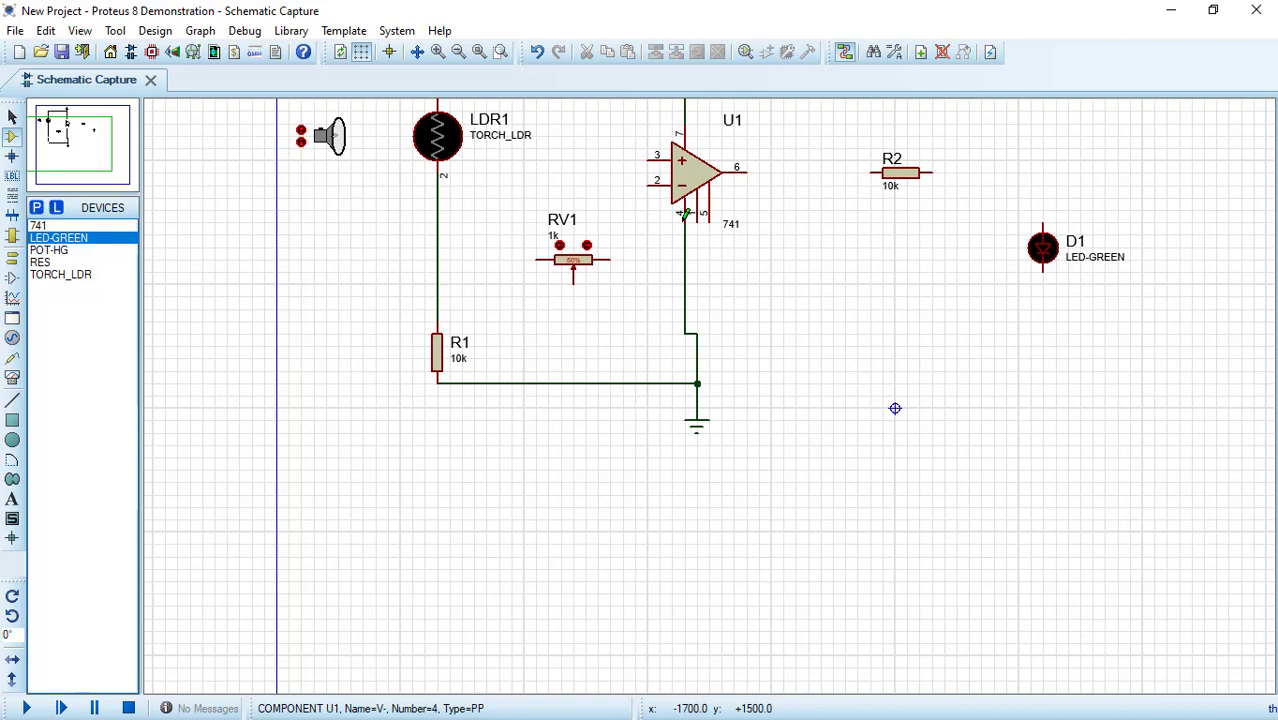
# Step: Connect RV1's left pin to the supply wire and its right pin to ground
pyautogui.press('F5')
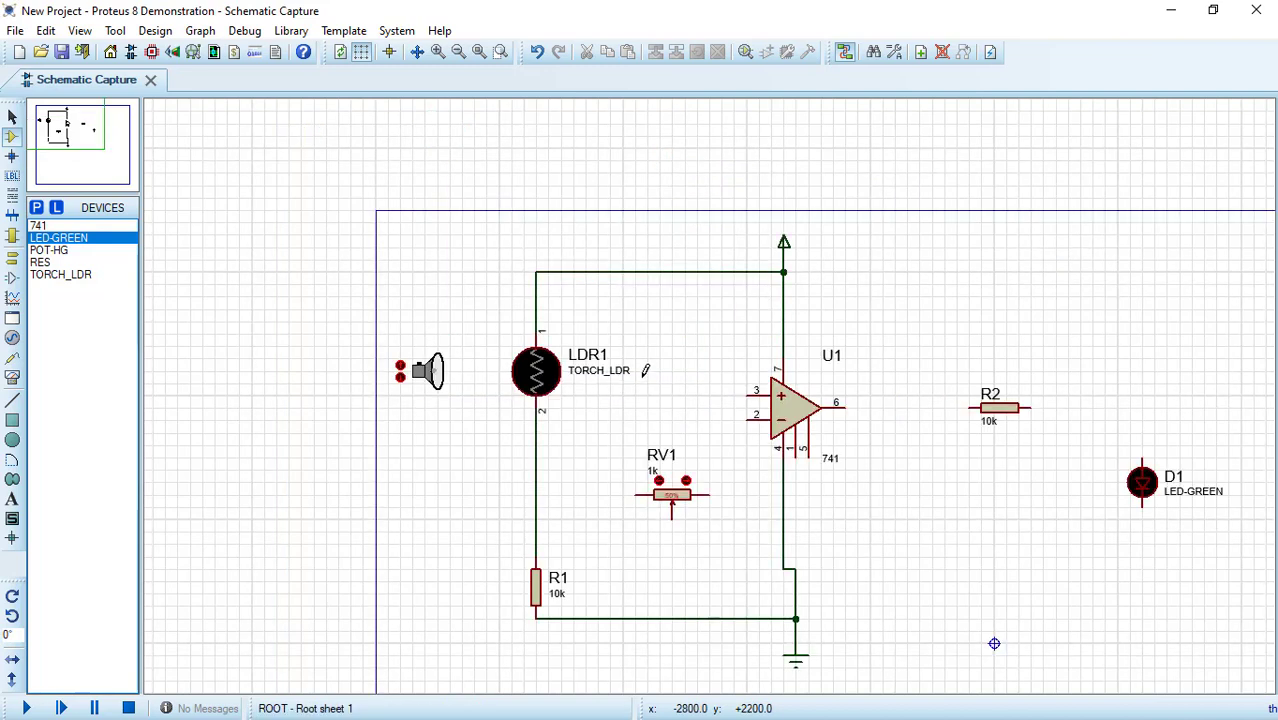
pyautogui.click(624, 270)
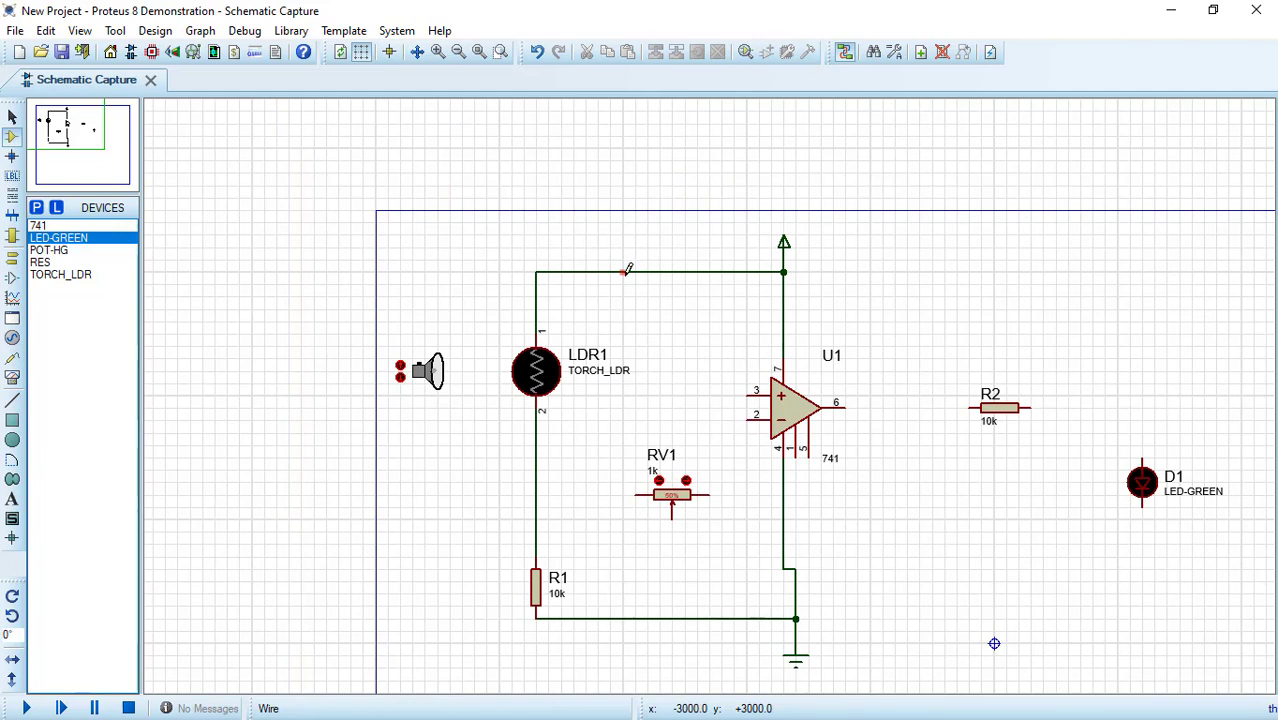
pyautogui.click(638, 493)
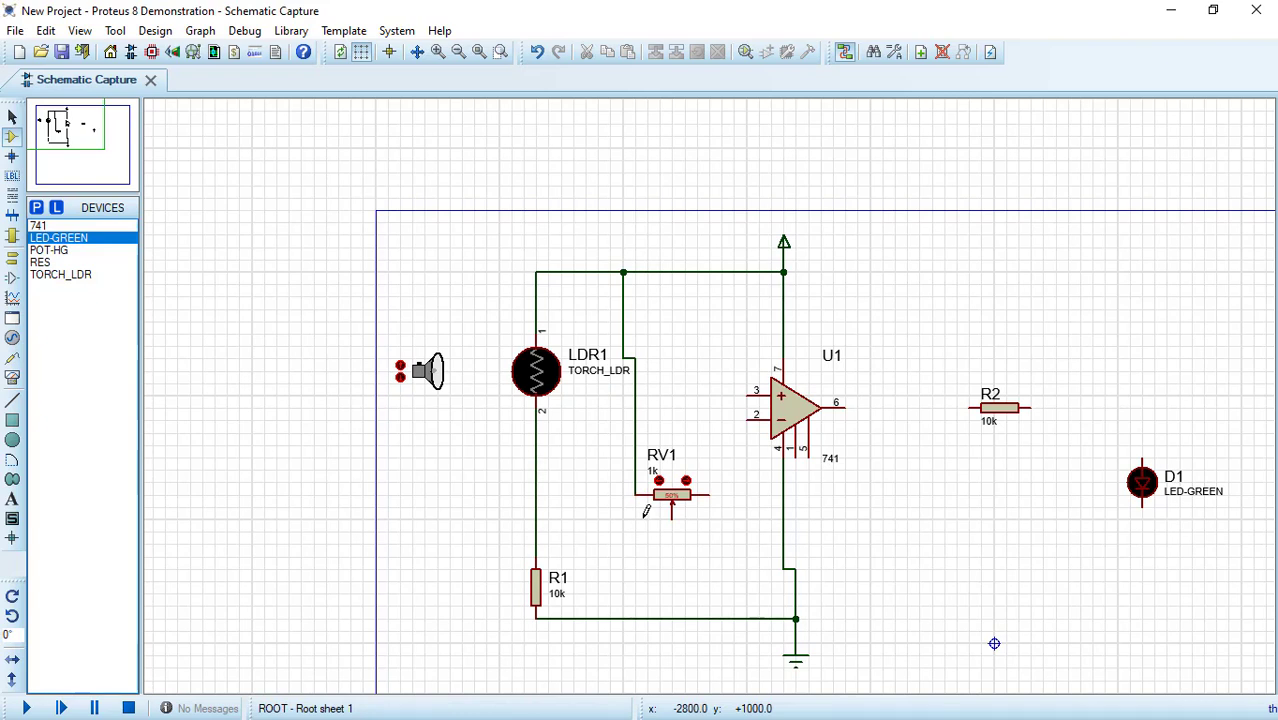
pyautogui.click(711, 494)
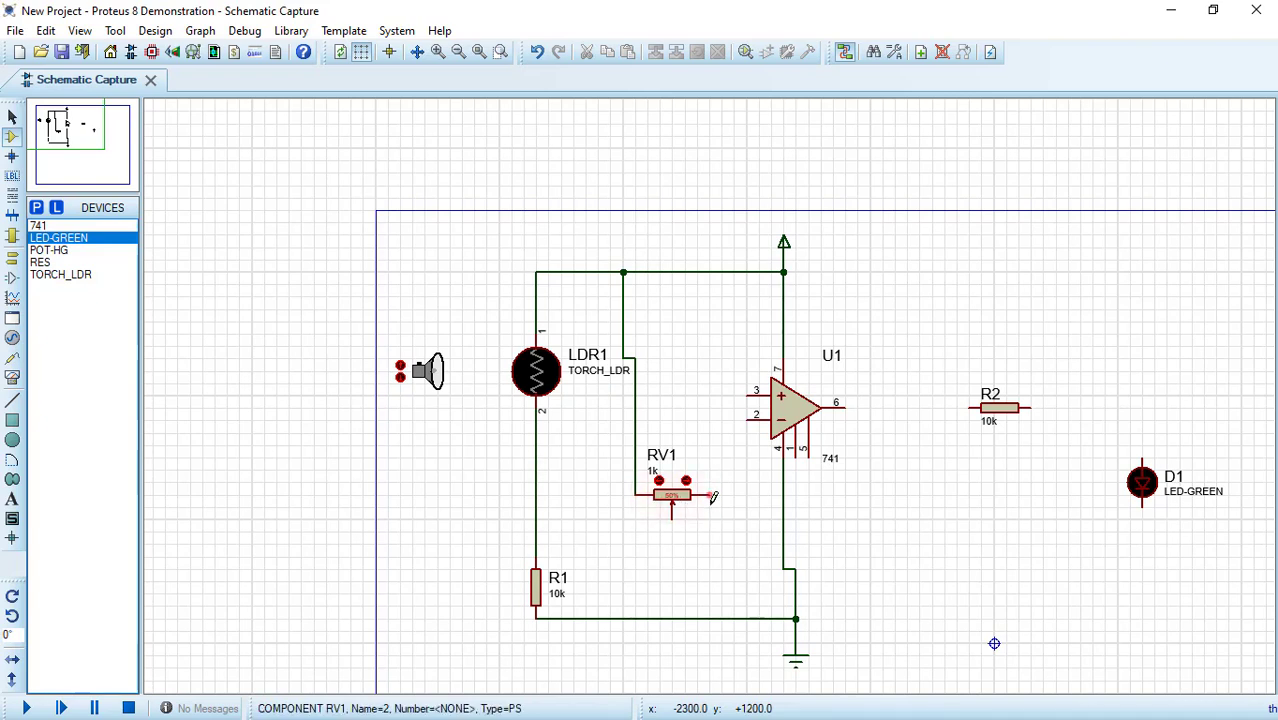
pyautogui.click(711, 617)
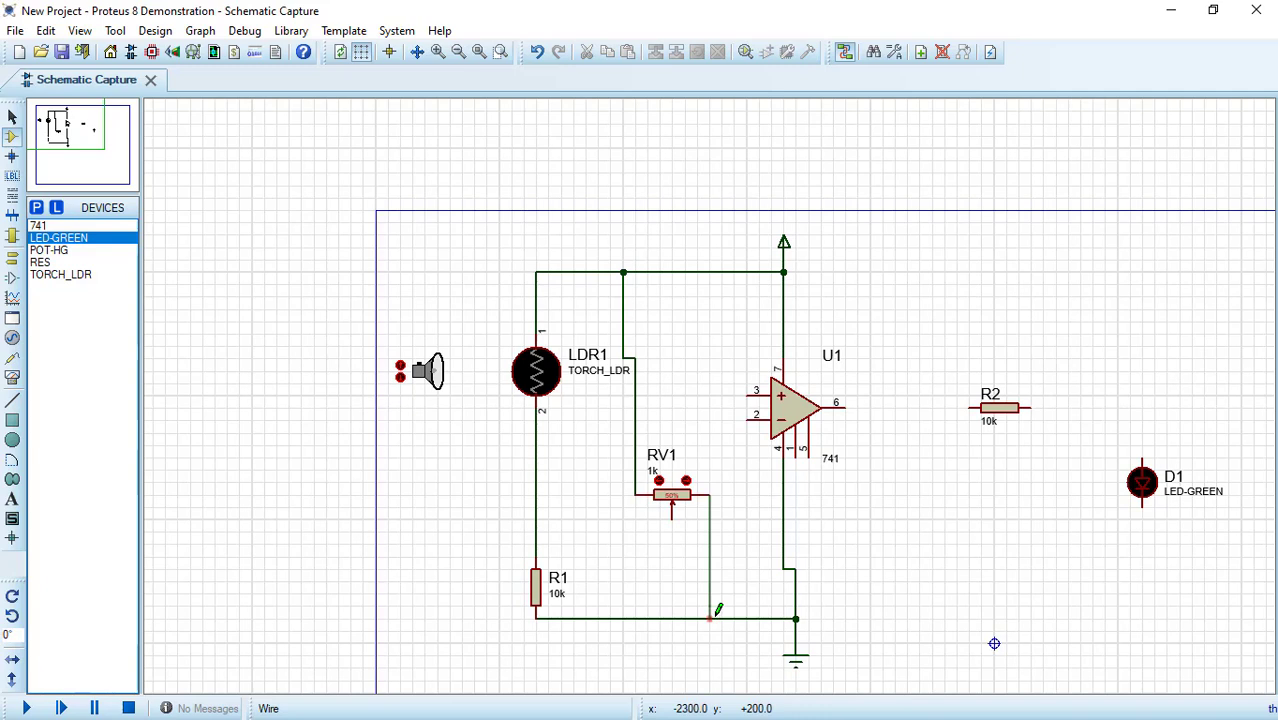
# Step: Wire RV1's wiper to U1 pin 3 and the LDR1–R1 node to U1 pin 2
pyautogui.click(673, 517)
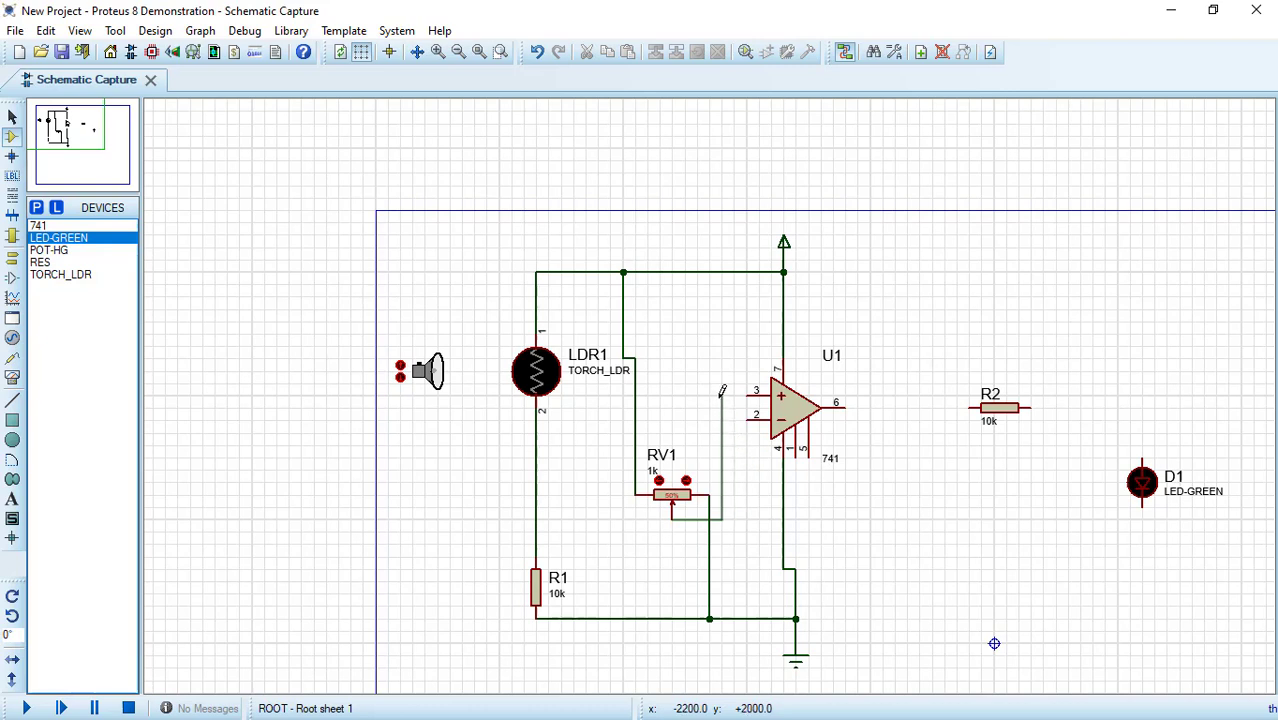
pyautogui.click(752, 396)
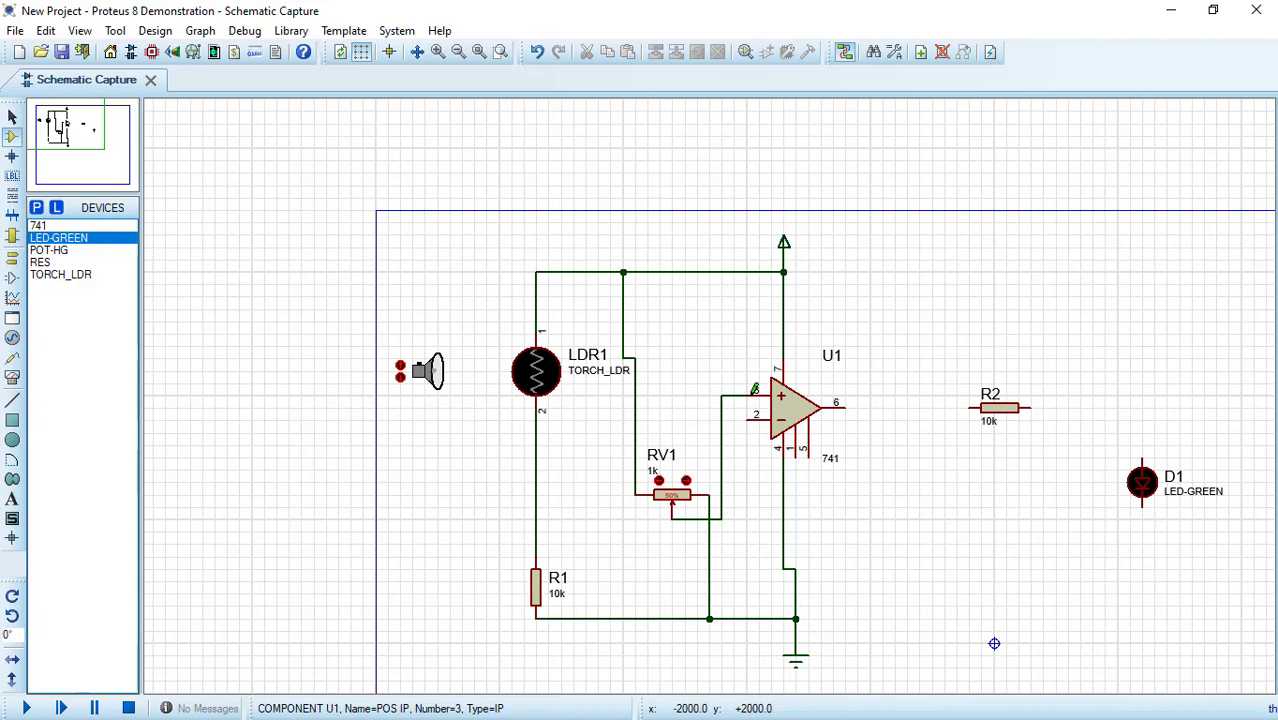
pyautogui.click(538, 432)
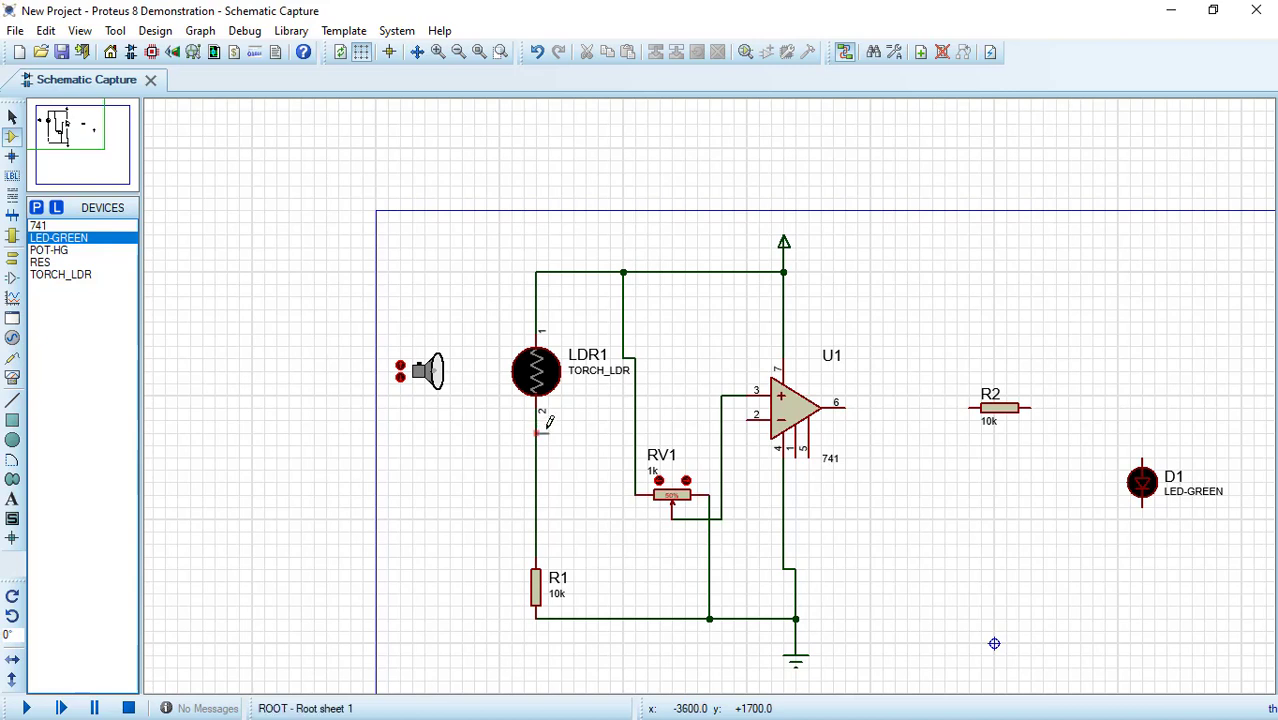
pyautogui.click(751, 418)
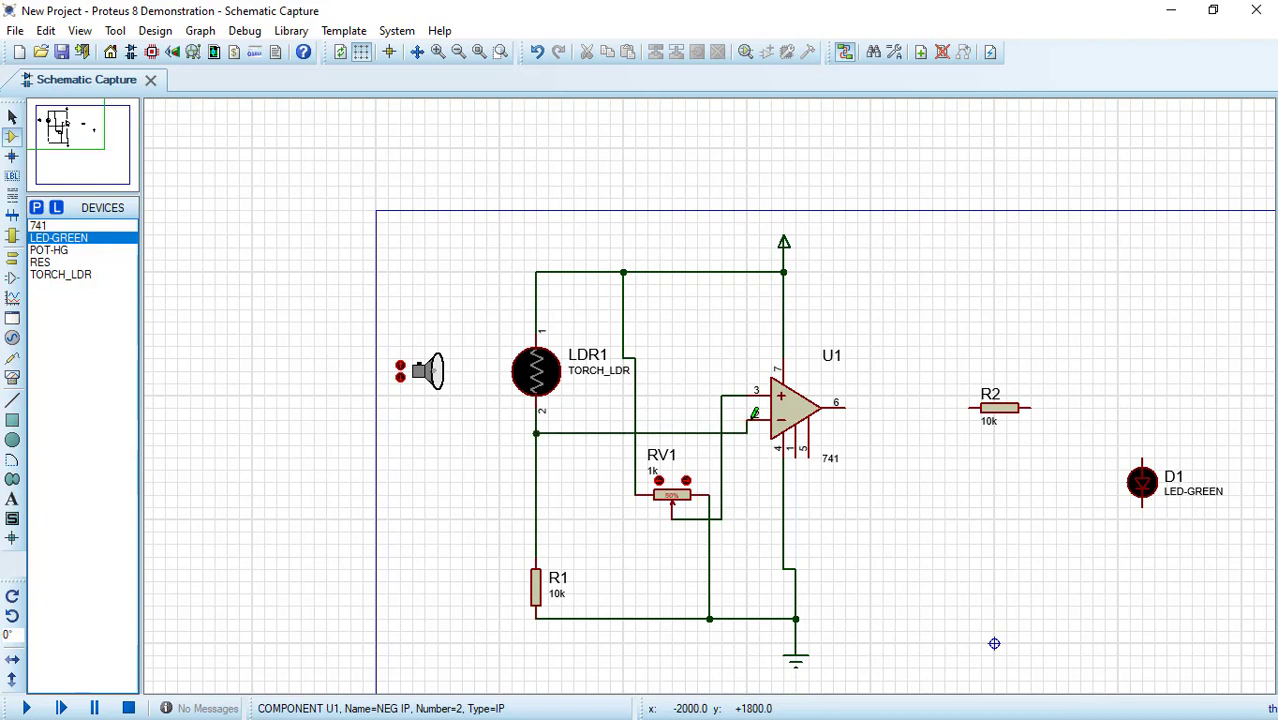
# Step: Wire U1 pin 6 to R2, R2 to LED D1's top pin, and D1's bottom pin to ground
pyautogui.click(846, 404)
pyautogui.click(972, 407)
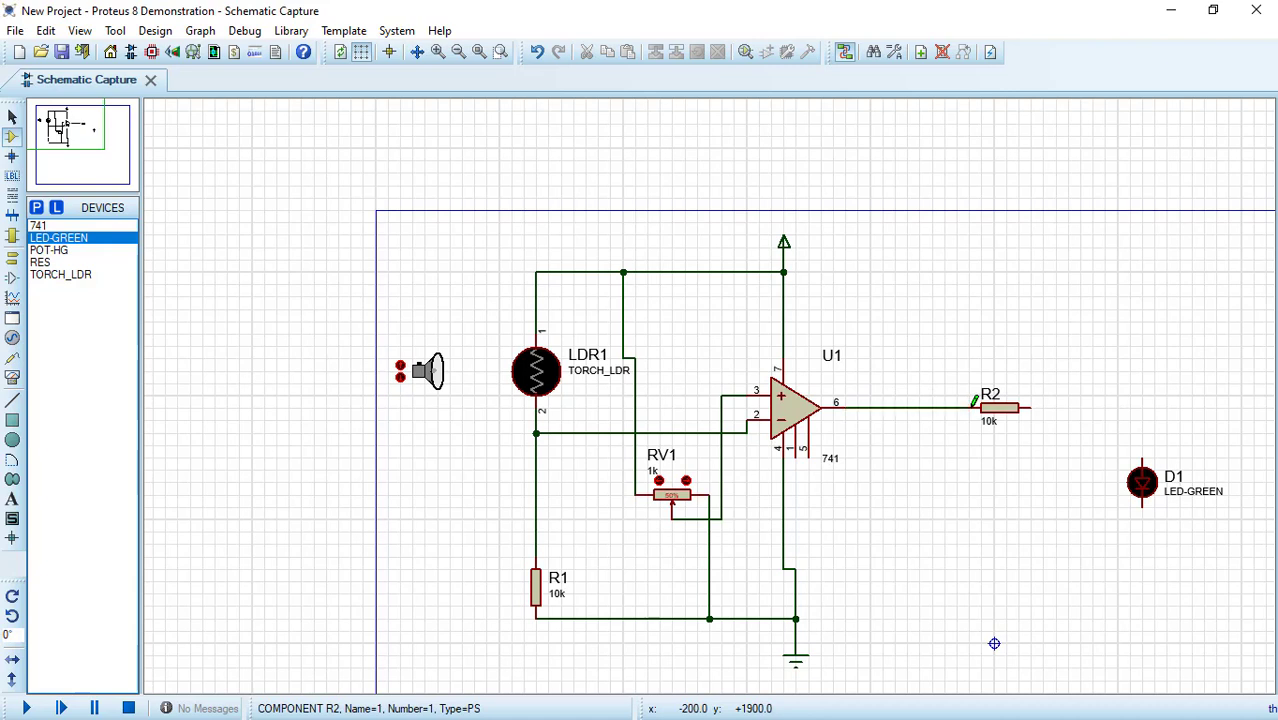
pyautogui.click(1030, 407)
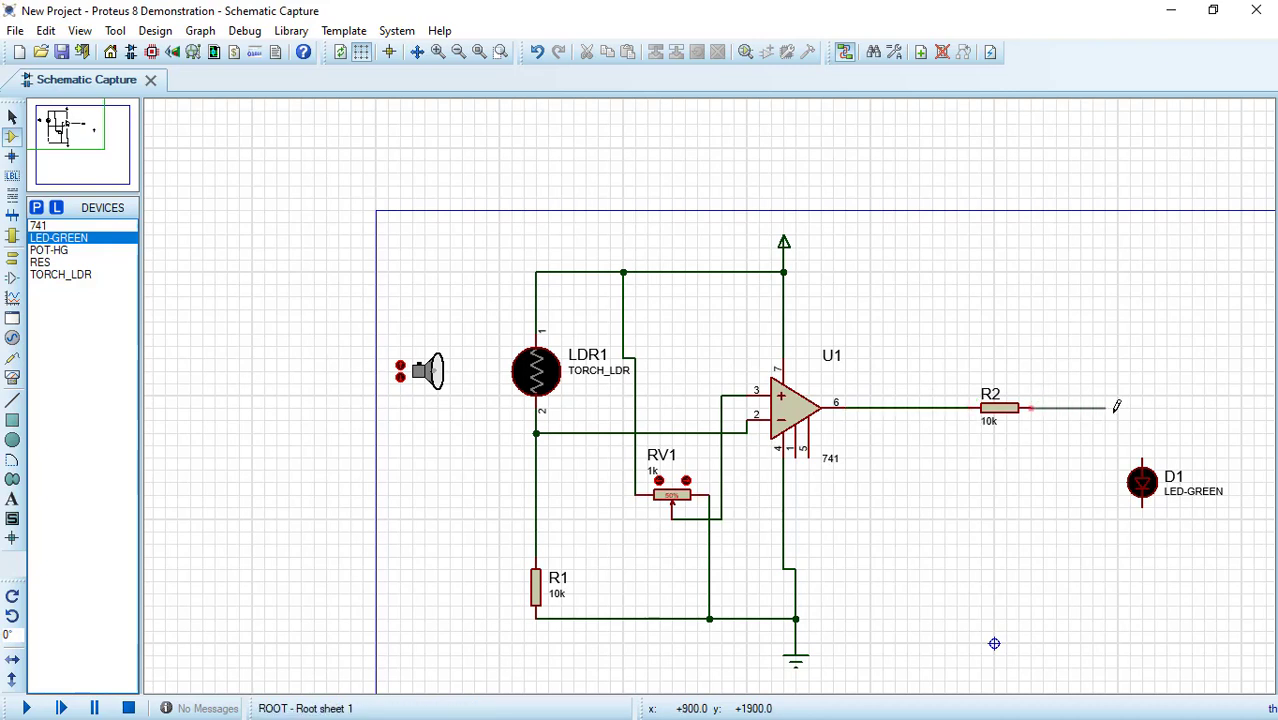
pyautogui.click(1144, 457)
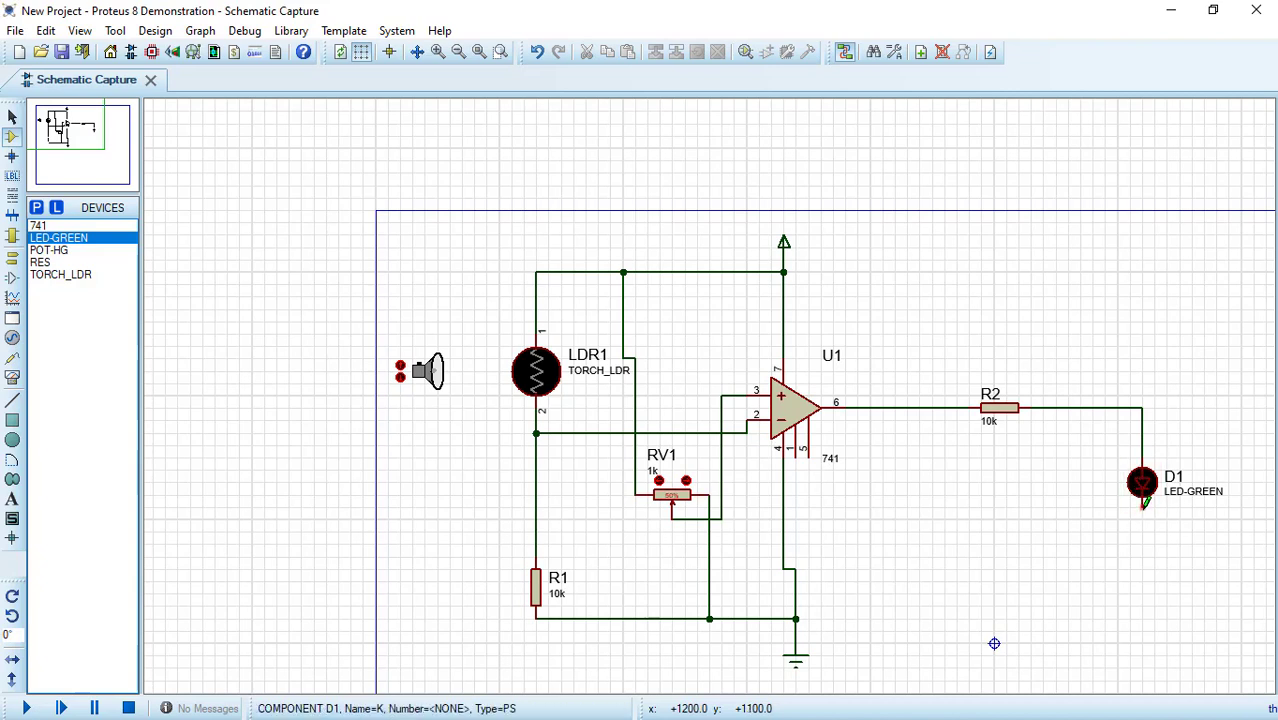
pyautogui.click(1144, 503)
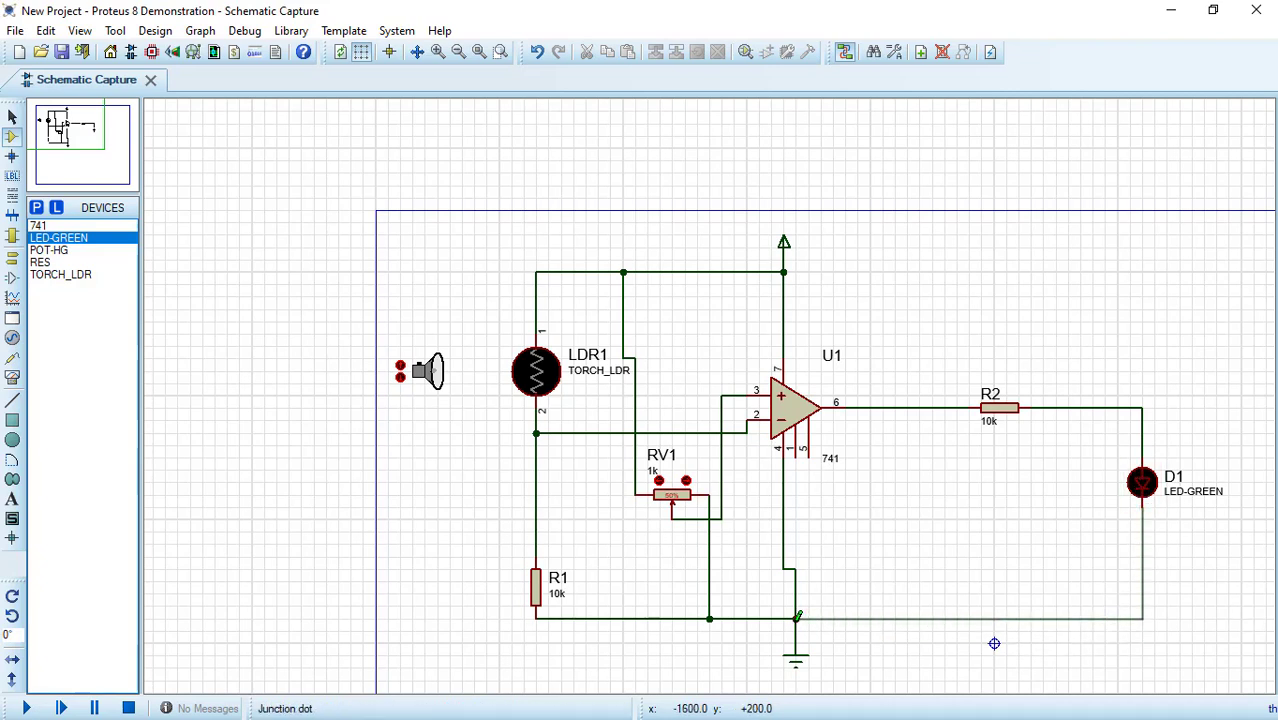
pyautogui.click(797, 617)
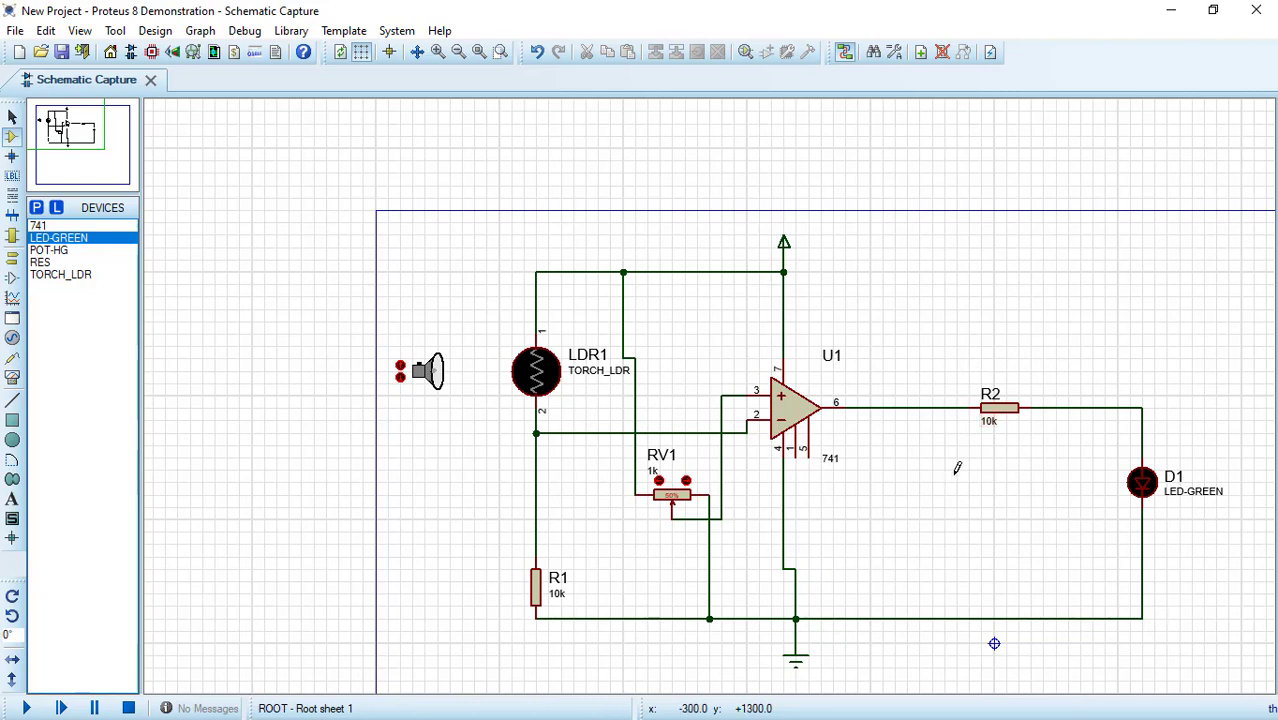
# Step: Set R2's resistance to 220
pyautogui.doubleClick(1006, 416)
pyautogui.press('Tab')
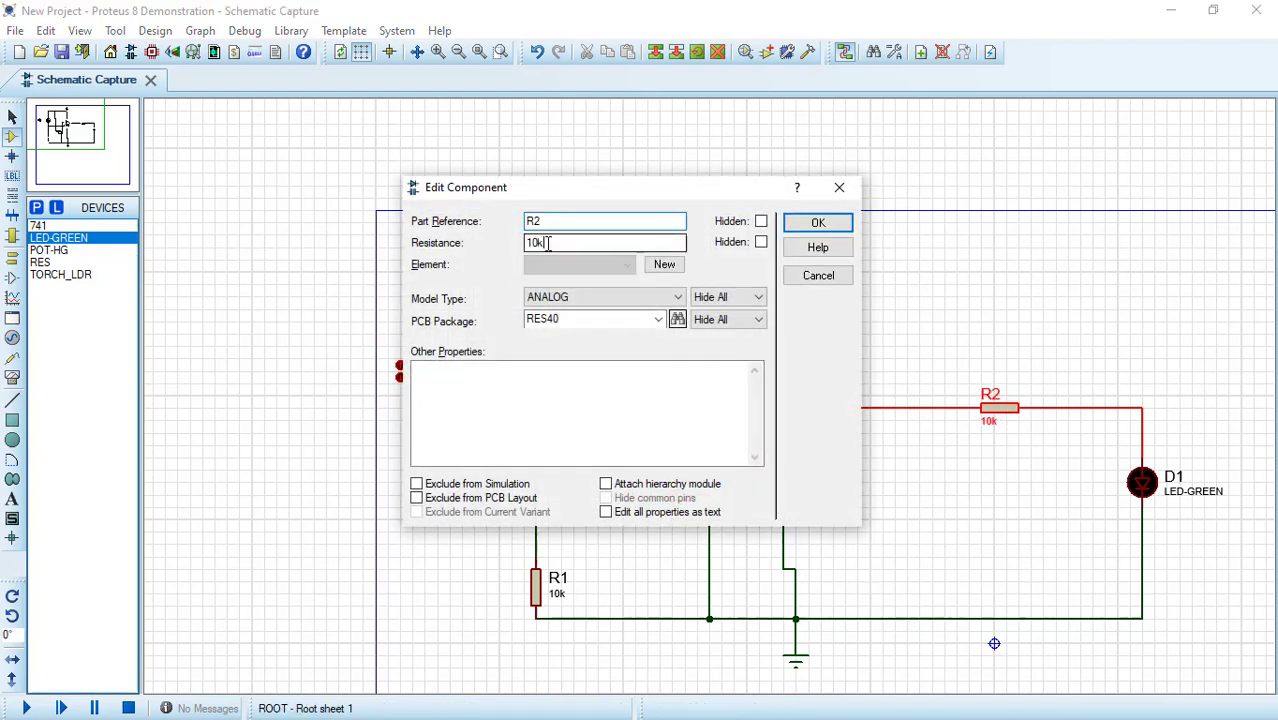
pyautogui.write('220')
pyautogui.press('Return')
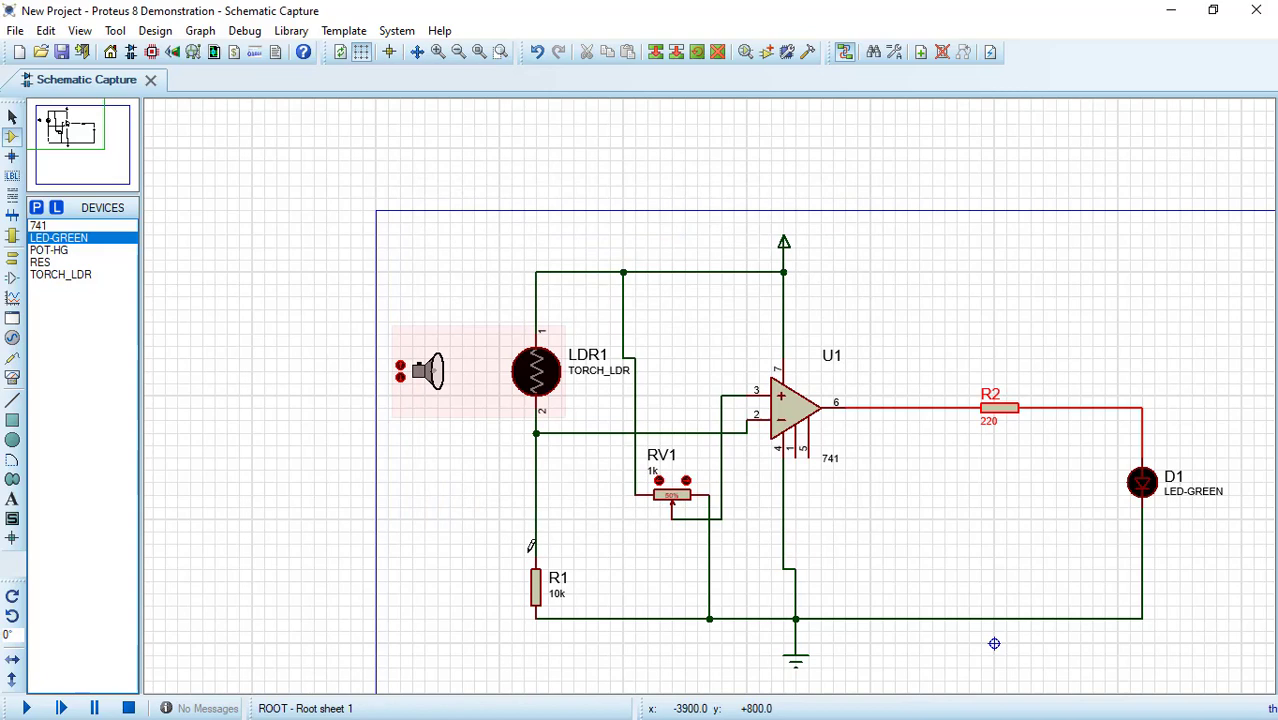
# Step: Change R1's resistance from 10k to 1k
pyautogui.doubleClick(536, 587)
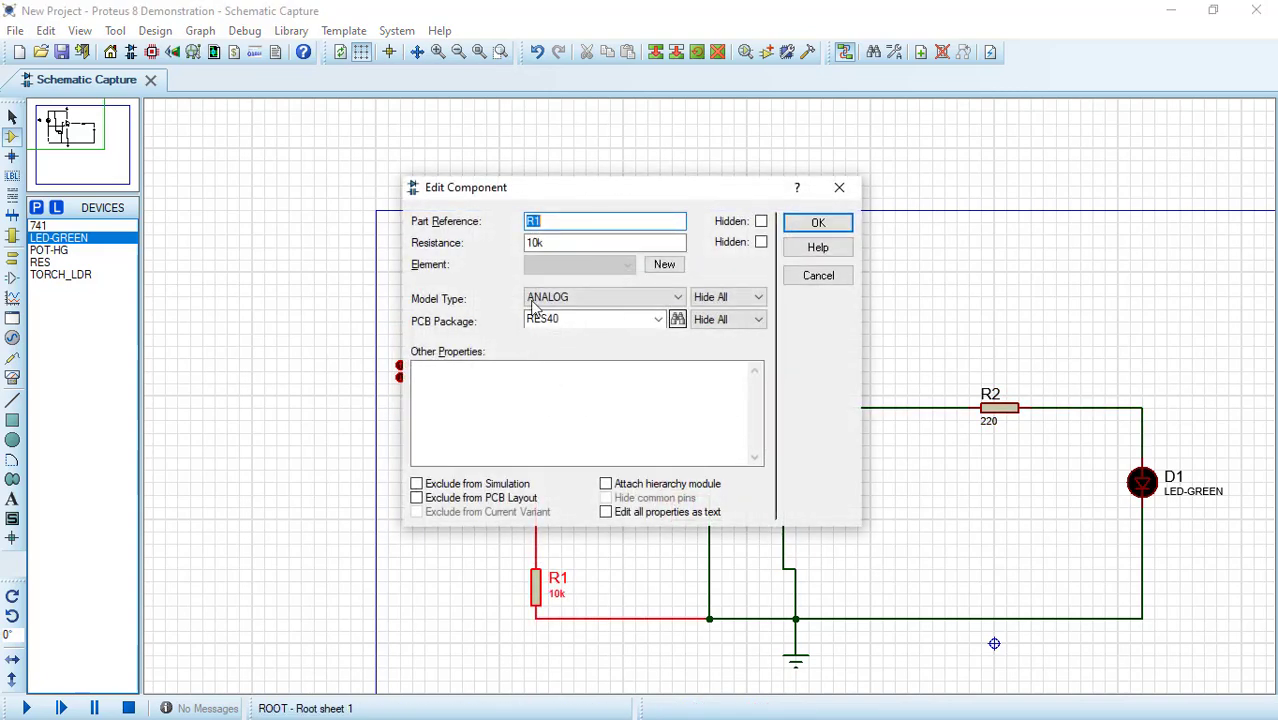
pyautogui.click(535, 242)
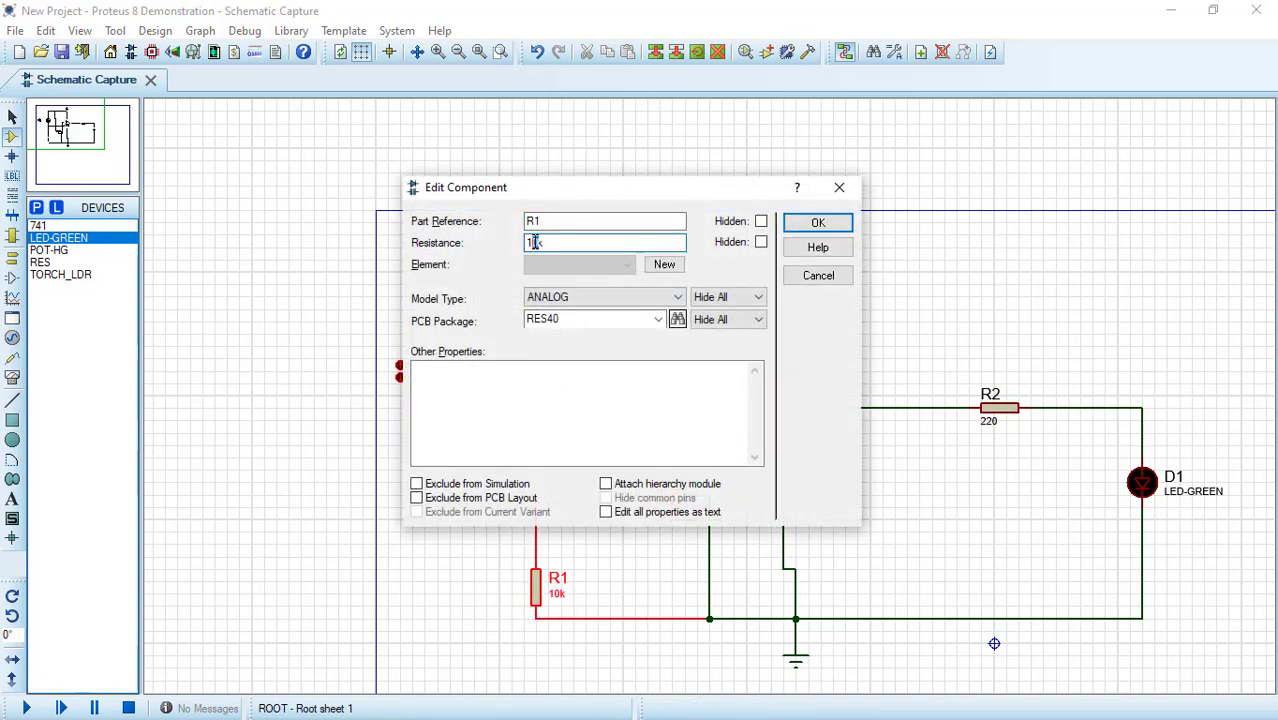
pyautogui.press('BackSpace')
pyautogui.press('Return')
pyautogui.click(535, 242)
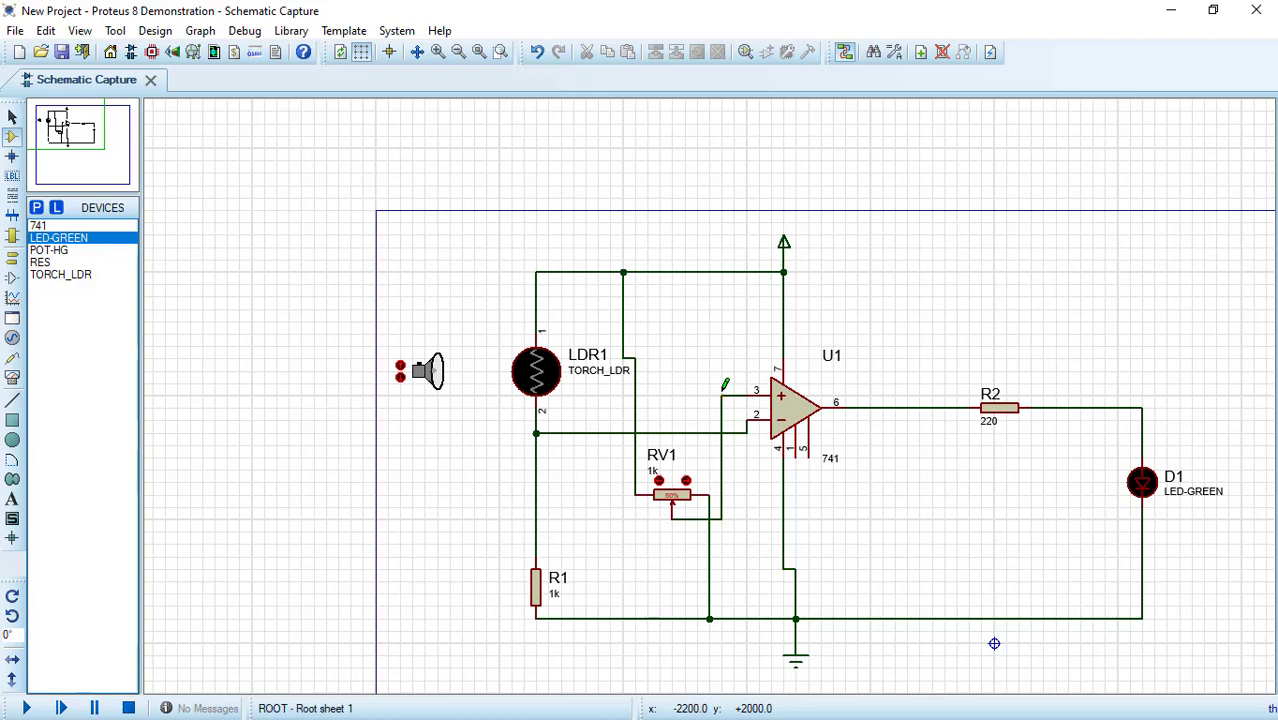
# Step: Start the circuit simulation
pyautogui.click(26, 708)
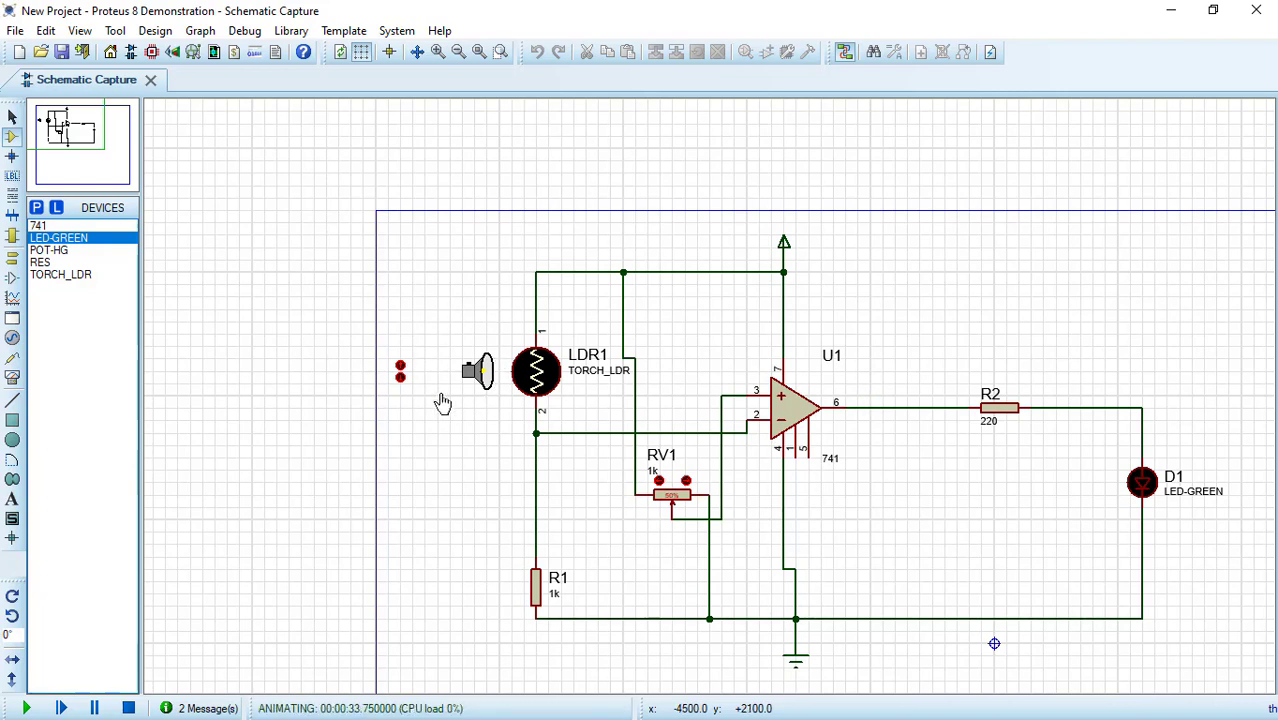
# Step: Move the torch slightly away and step RV1 down until LED D1 switches off
pyautogui.click(399, 378)
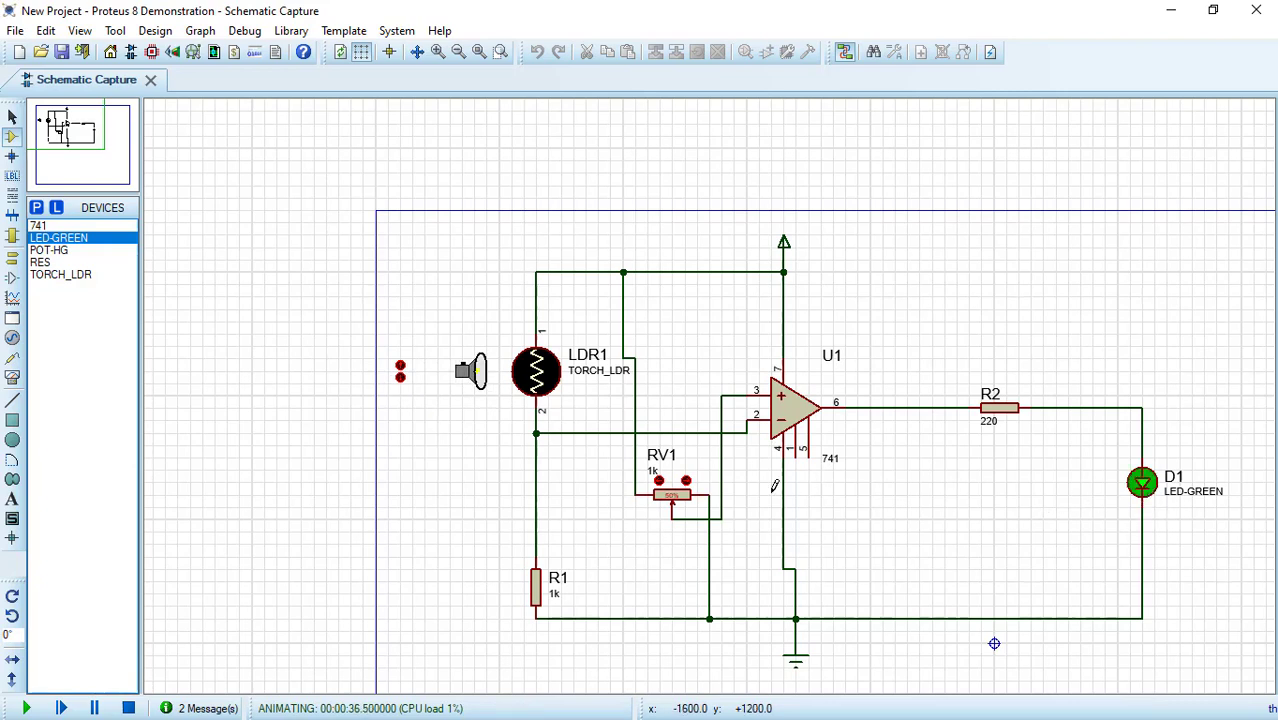
pyautogui.click(658, 482)
pyautogui.click(656, 482)
pyautogui.click(656, 482)
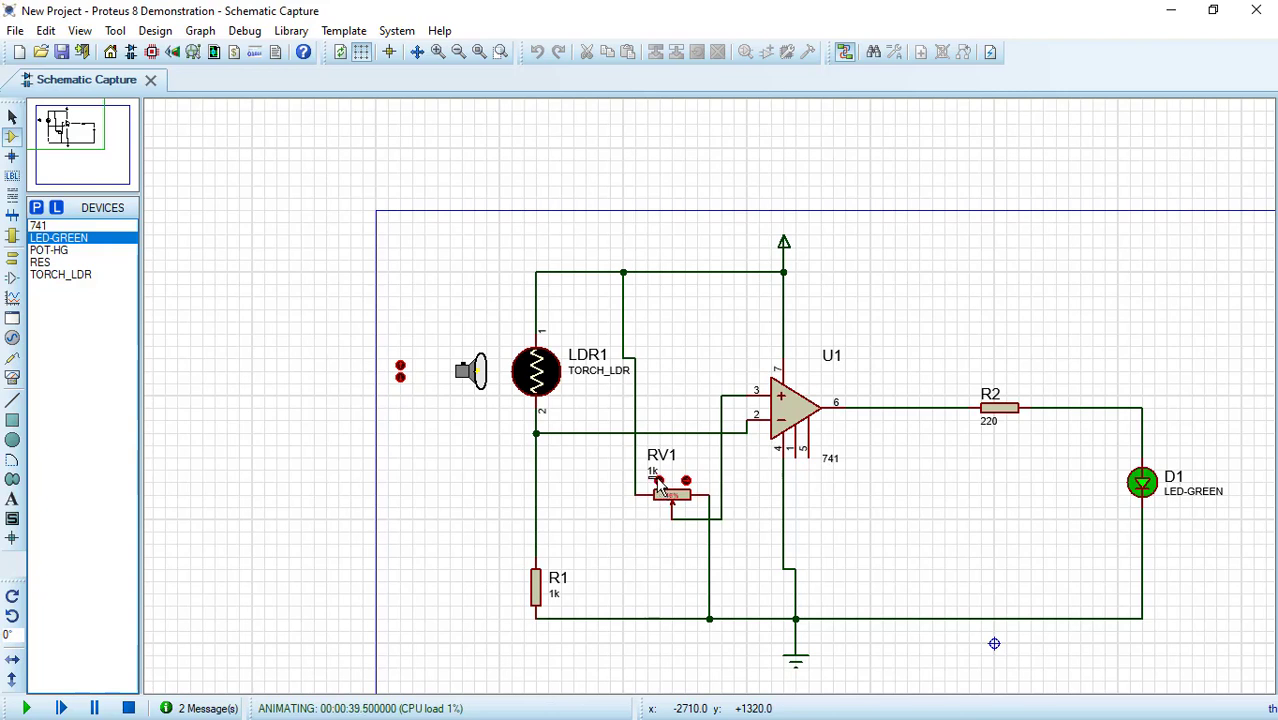
pyautogui.click(656, 482)
pyautogui.click(657, 483)
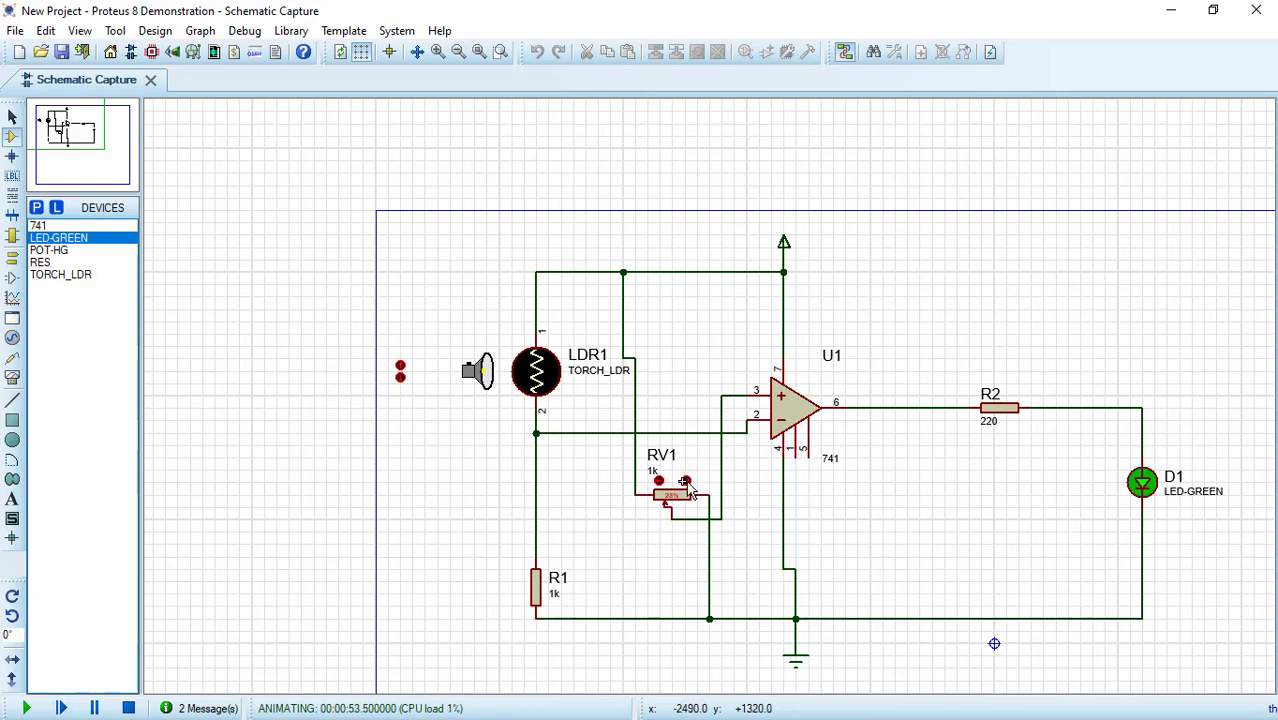
pyautogui.click(686, 482)
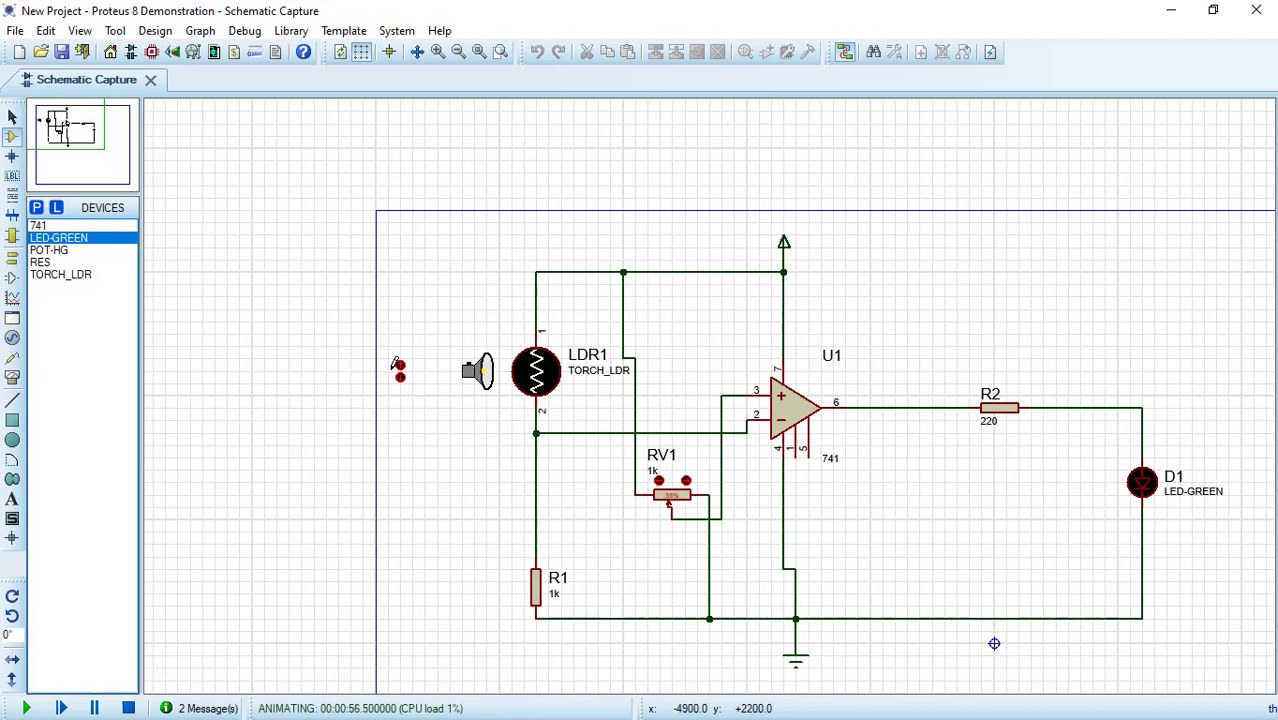
# Step: Move the torch nearer and farther from LDR1, ending right up against it
pyautogui.click(400, 377)
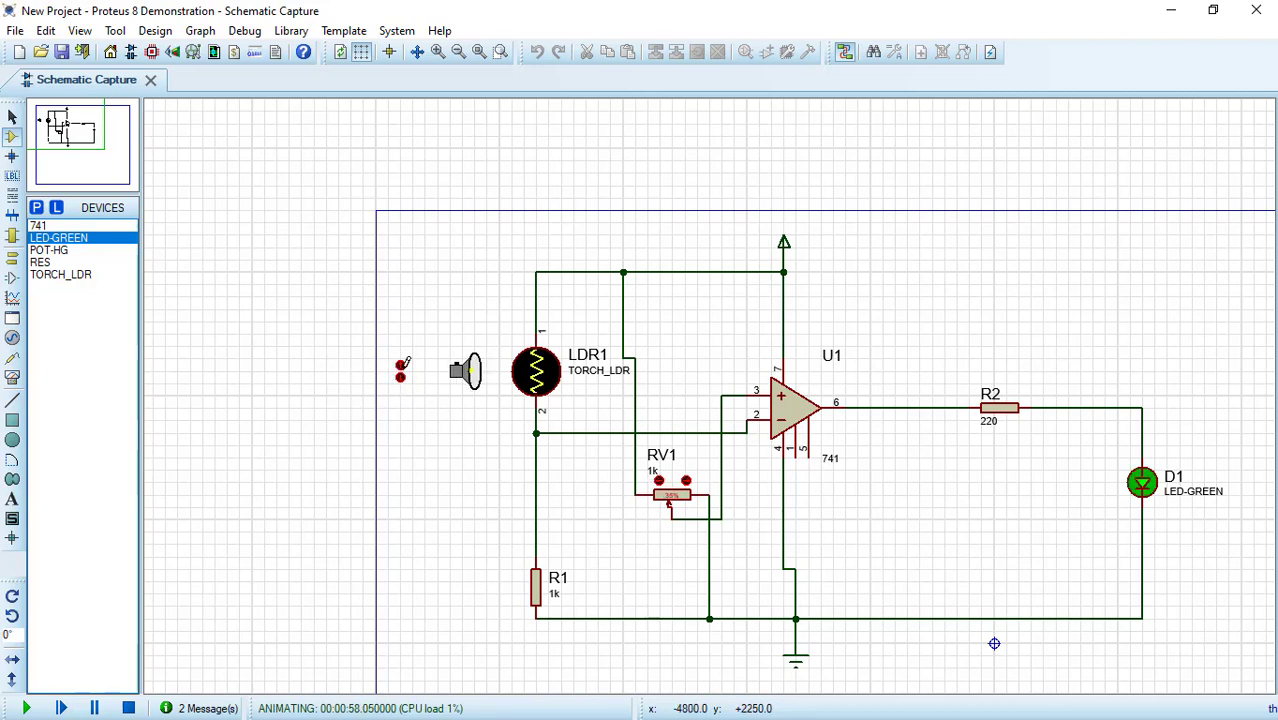
pyautogui.click(400, 378)
pyautogui.click(399, 379)
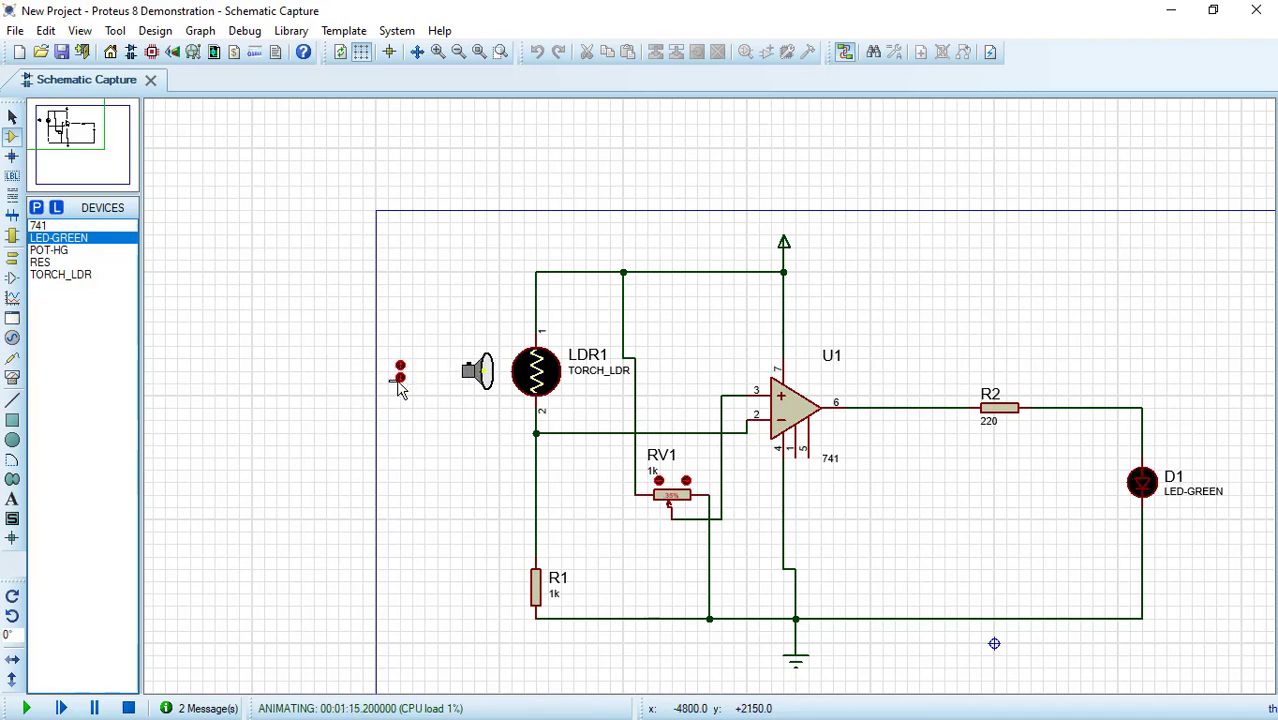
pyautogui.click(400, 378)
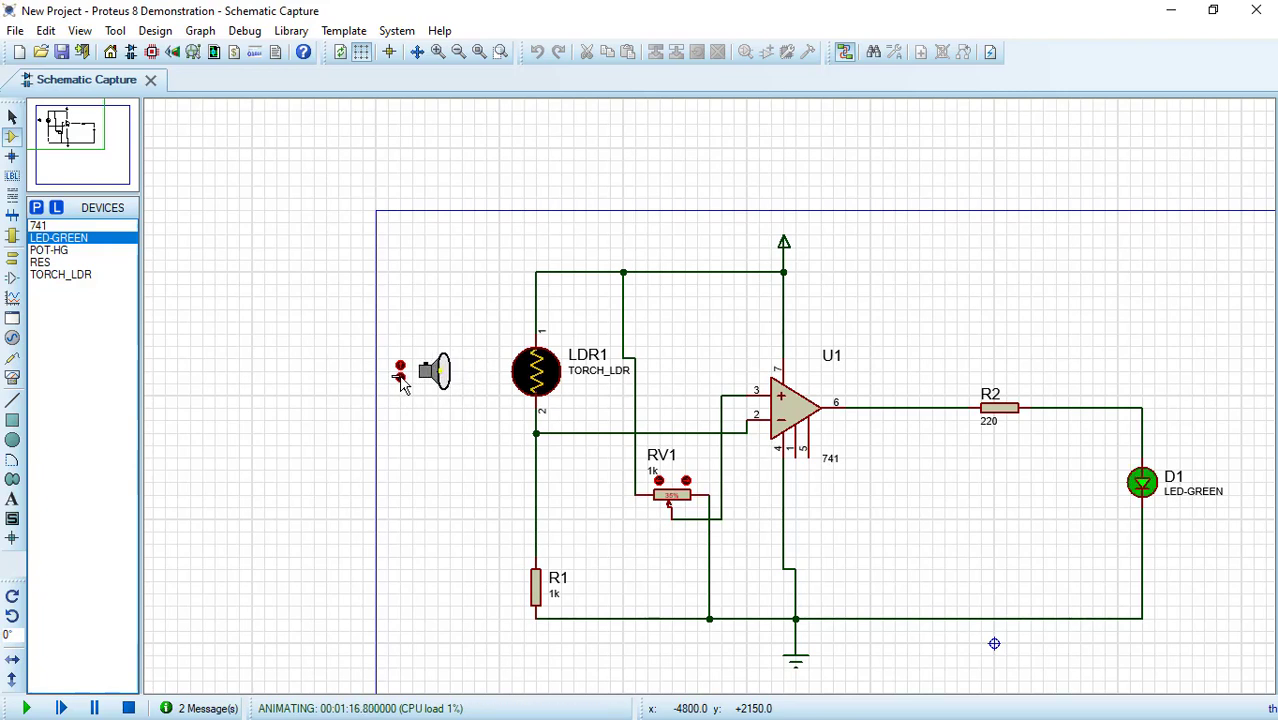
pyautogui.click(400, 378)
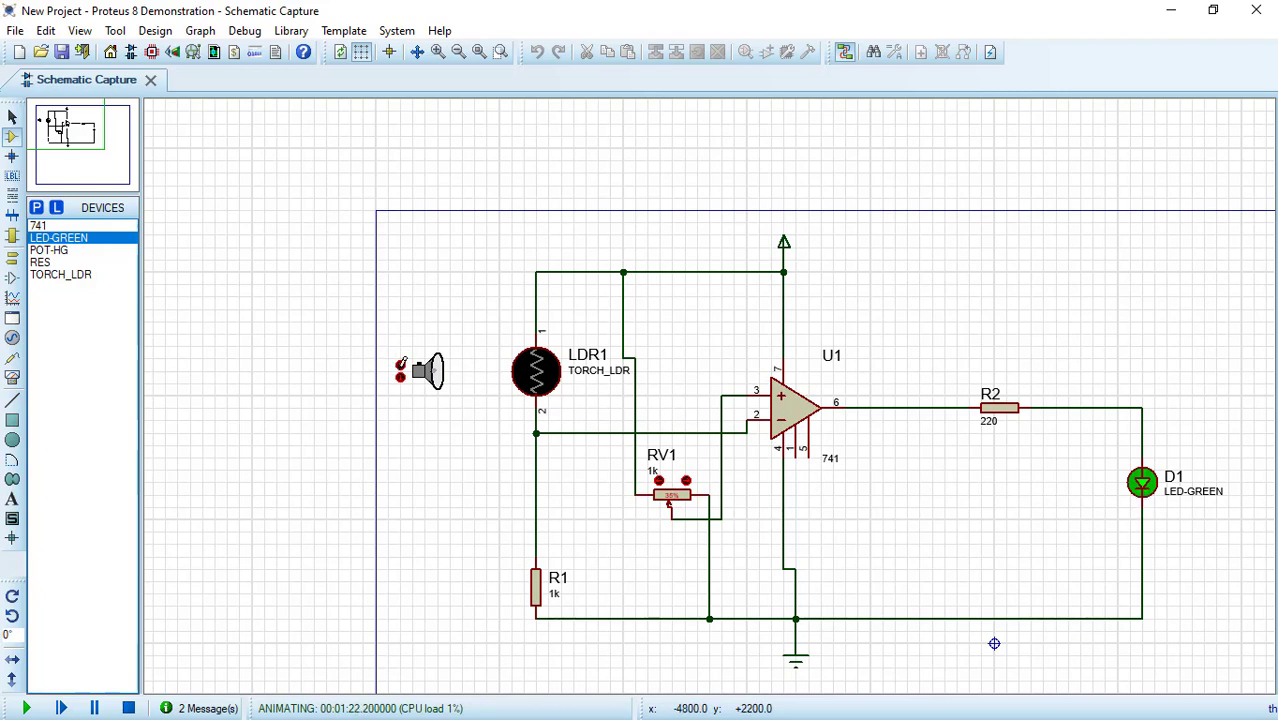
pyautogui.click(398, 366)
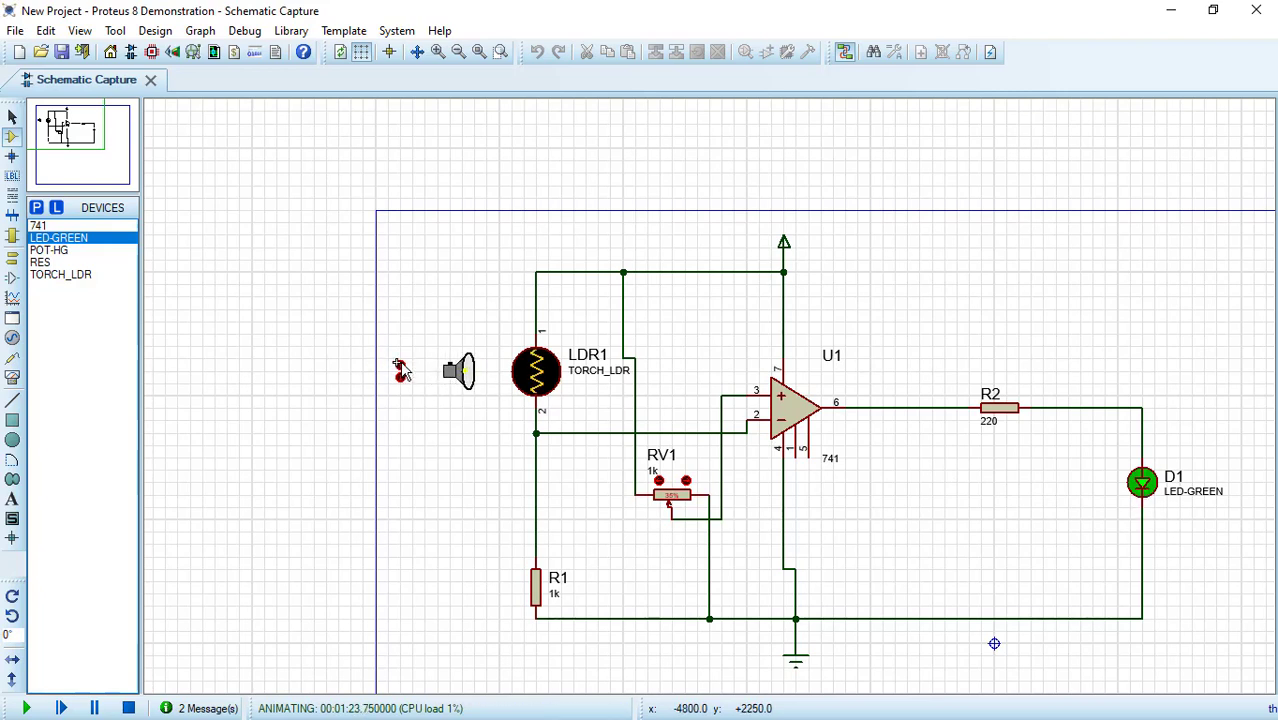